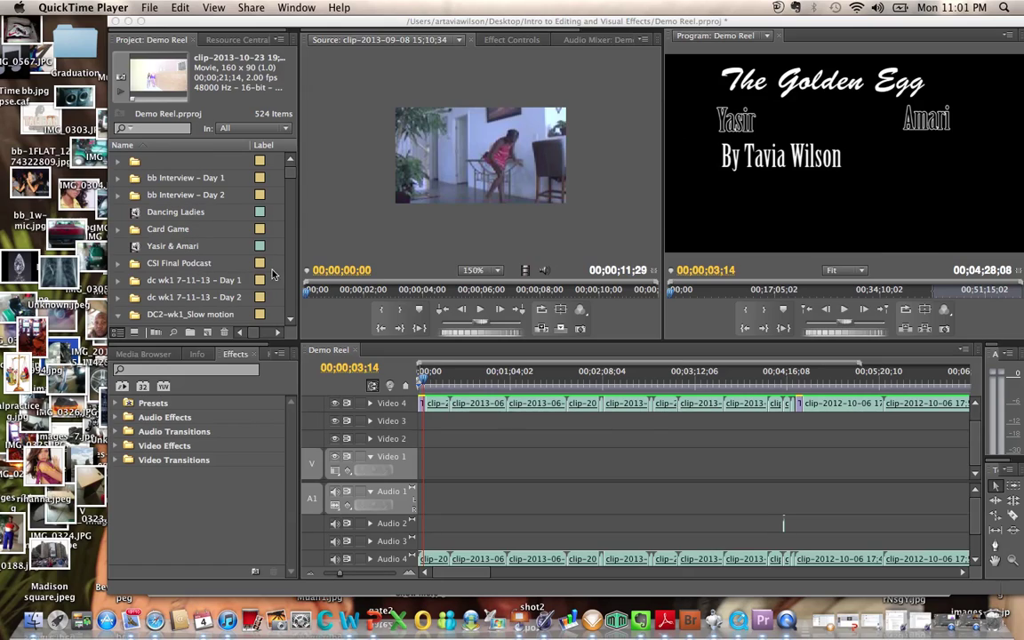
# Bring Premiere Pro in front of QuickTime Player and browse the Demo Reel project's bins and clips
pyautogui.click(289, 322)
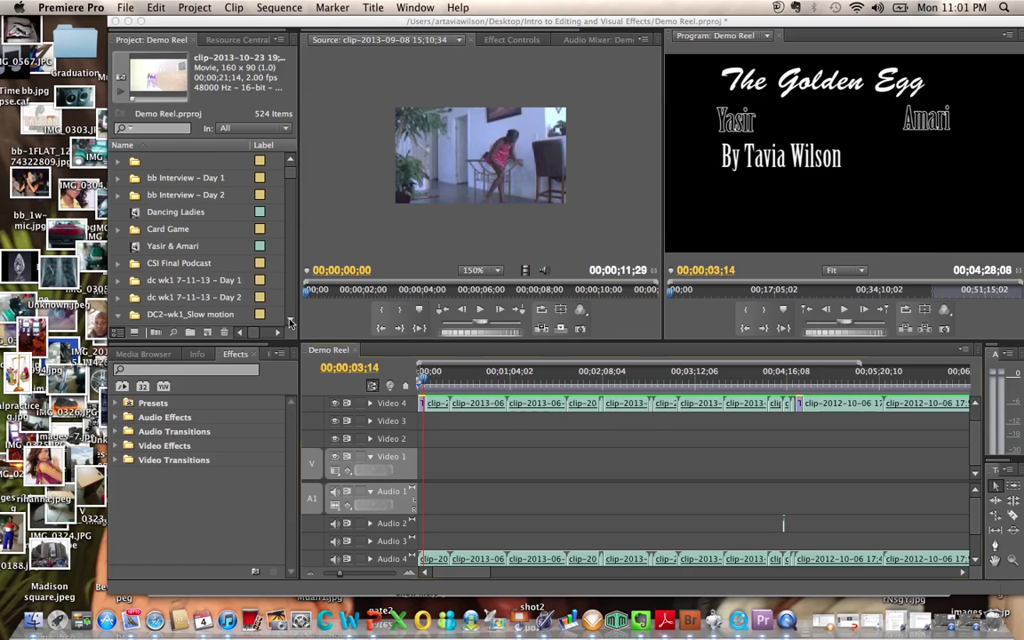
pyautogui.click(289, 321)
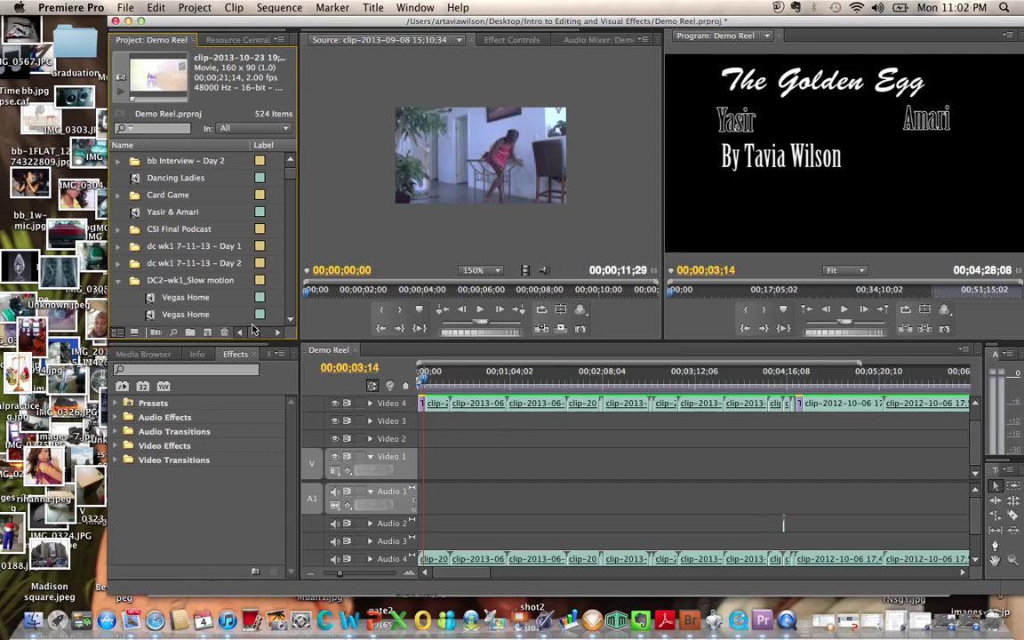
pyautogui.scroll(-4, 288, 325)
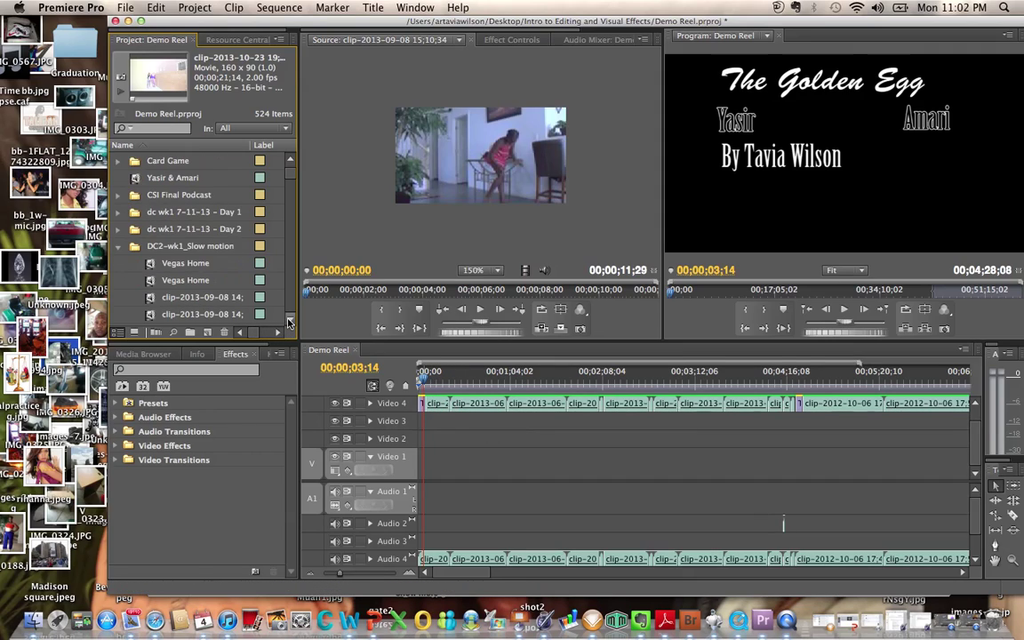
pyautogui.scroll(5, 293, 163)
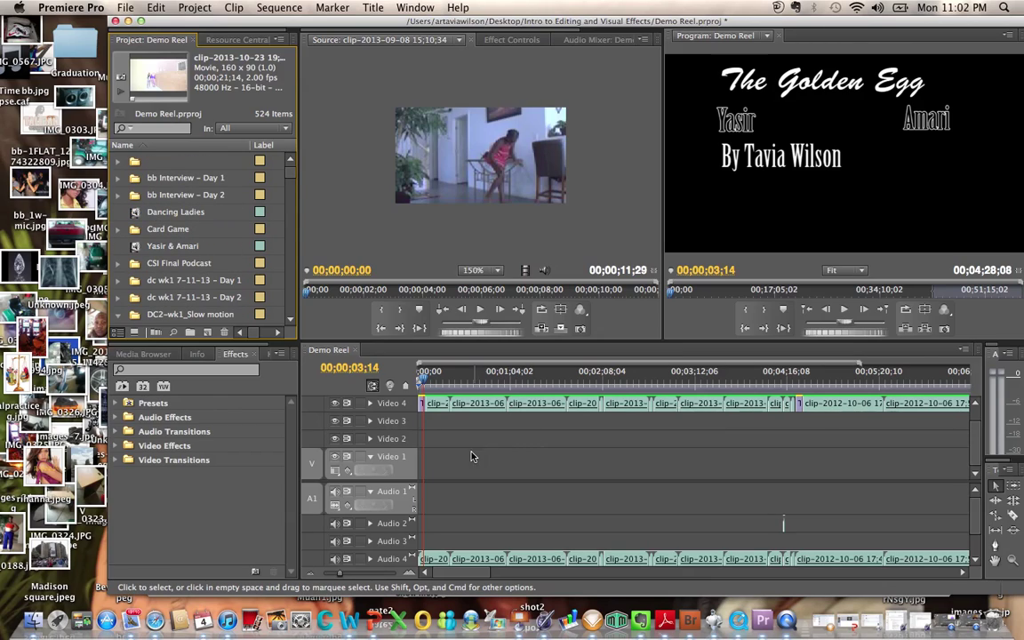
# Scrub through The Golden Egg footage, from the boys' scene to the masked figure holding the egg
pyautogui.click(437, 389)
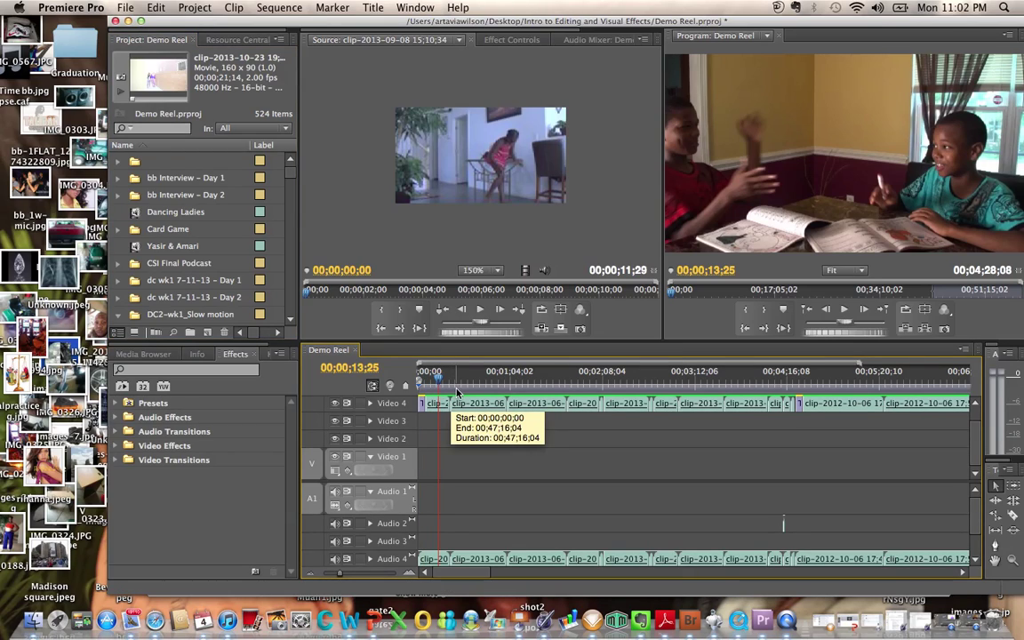
pyautogui.click(463, 392)
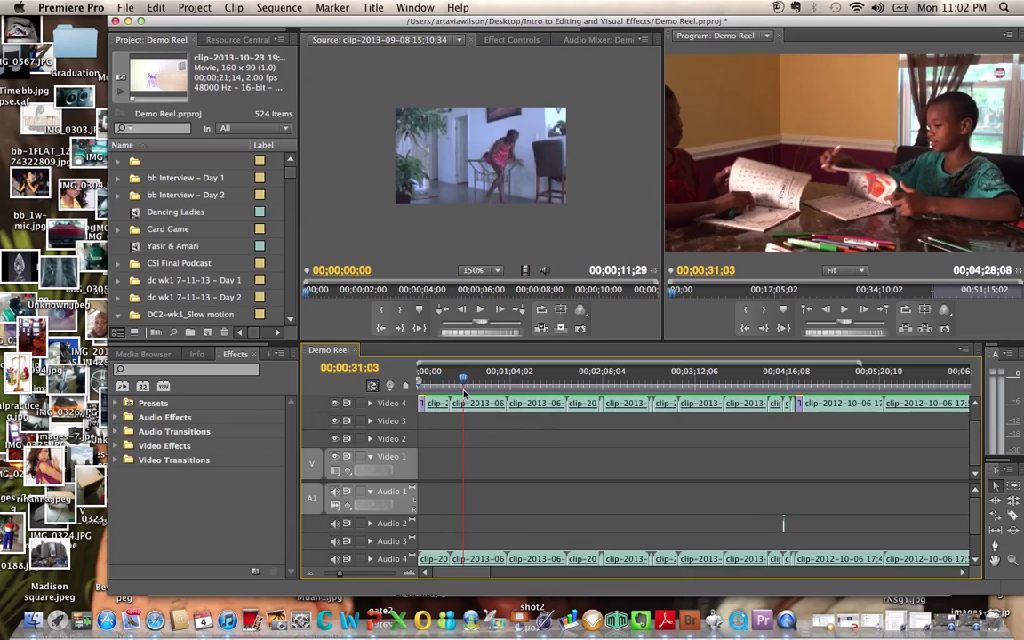
pyautogui.click(488, 392)
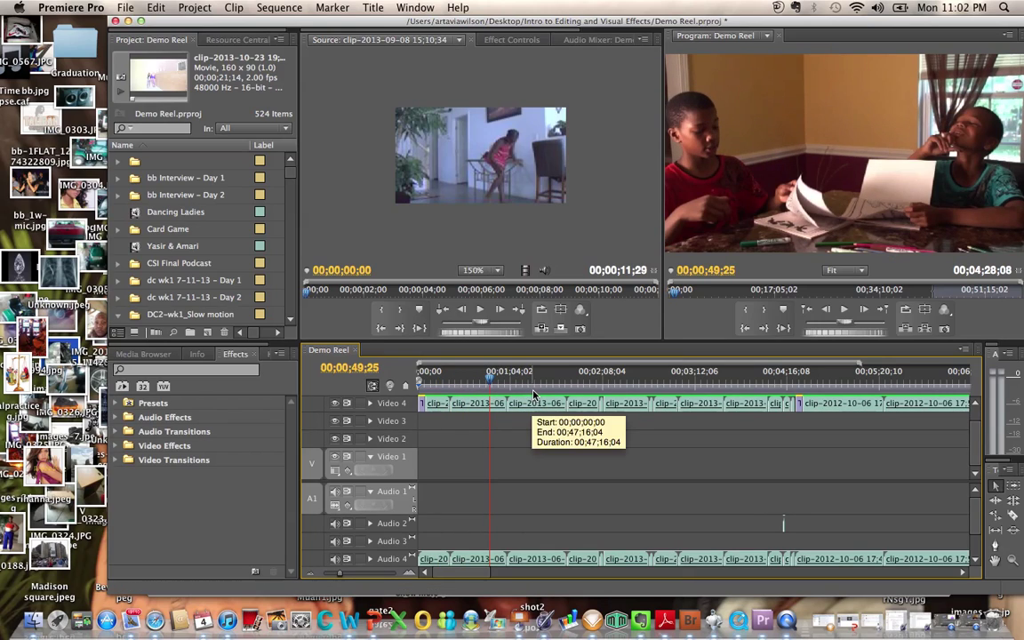
pyautogui.click(534, 392)
pyautogui.click(554, 392)
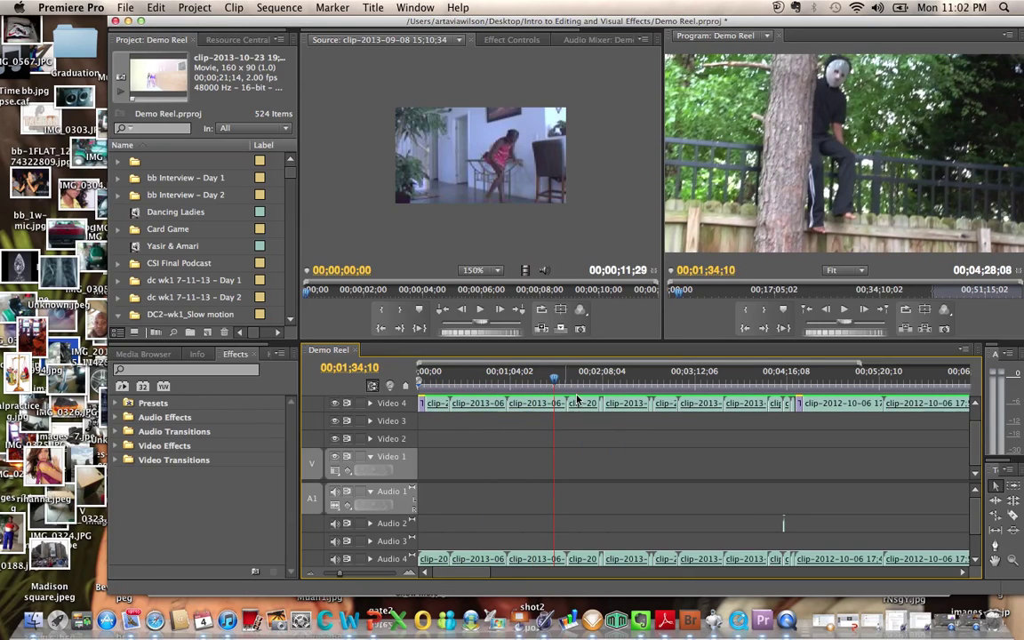
pyautogui.click(602, 393)
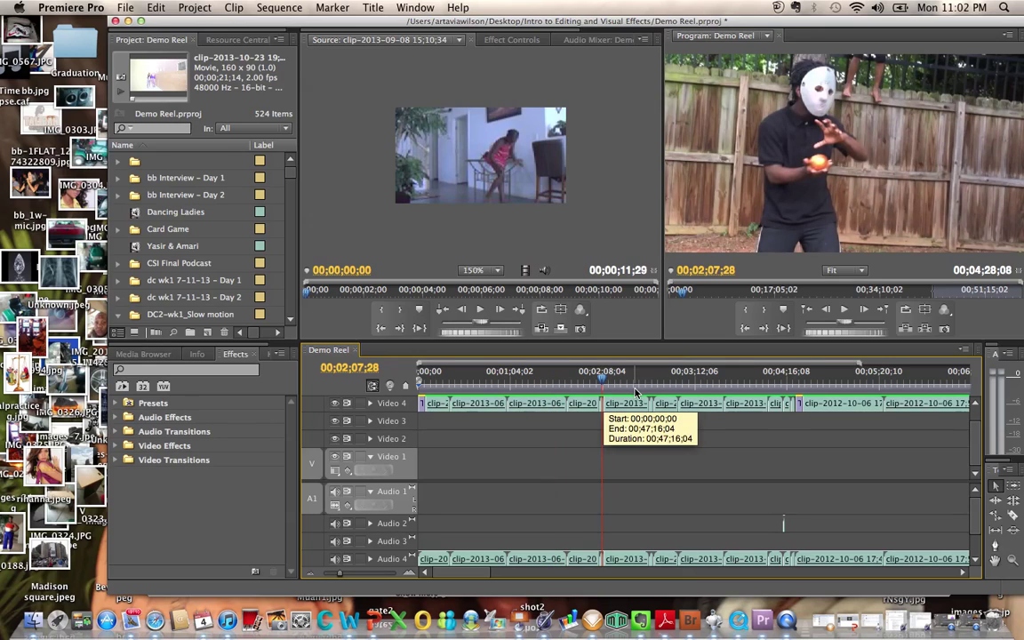
# Continue past the cartwheel and kittens shots to the Downtown Charlotte w/ Talibah title card
pyautogui.click(636, 392)
pyautogui.click(663, 392)
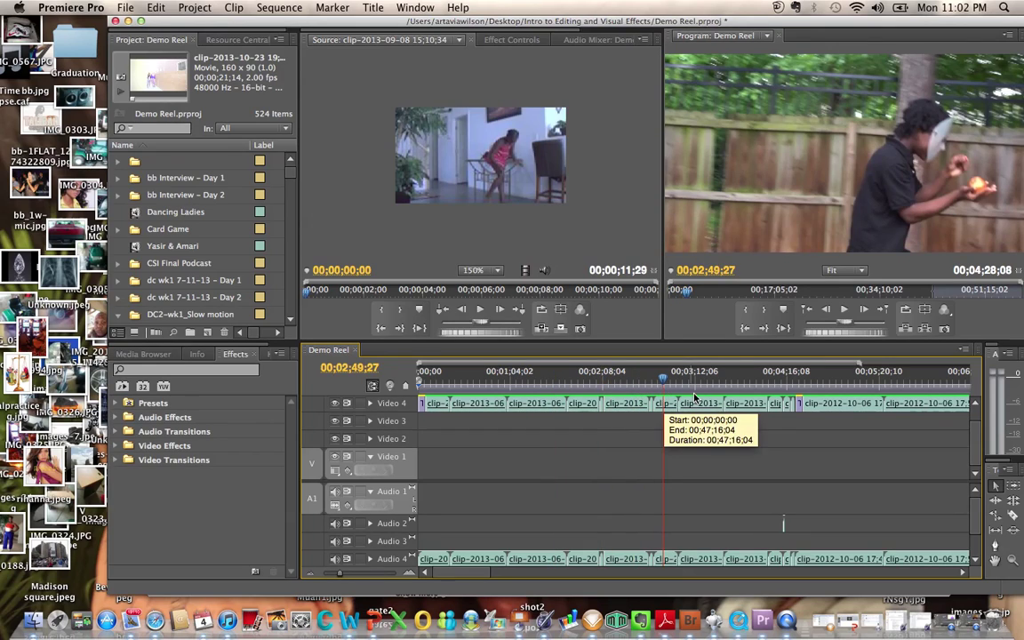
pyautogui.click(695, 392)
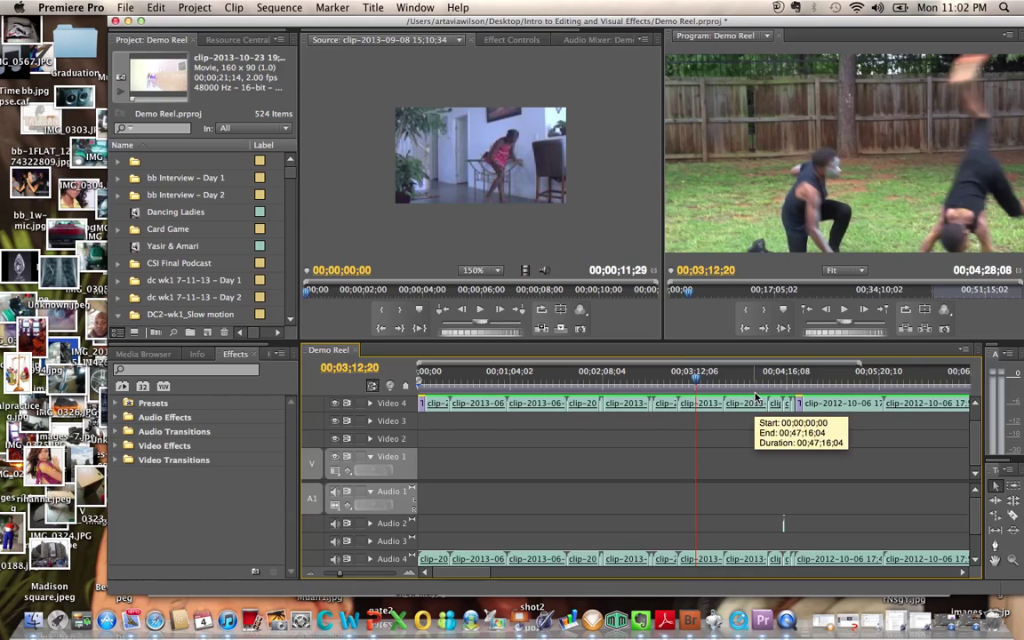
pyautogui.click(782, 392)
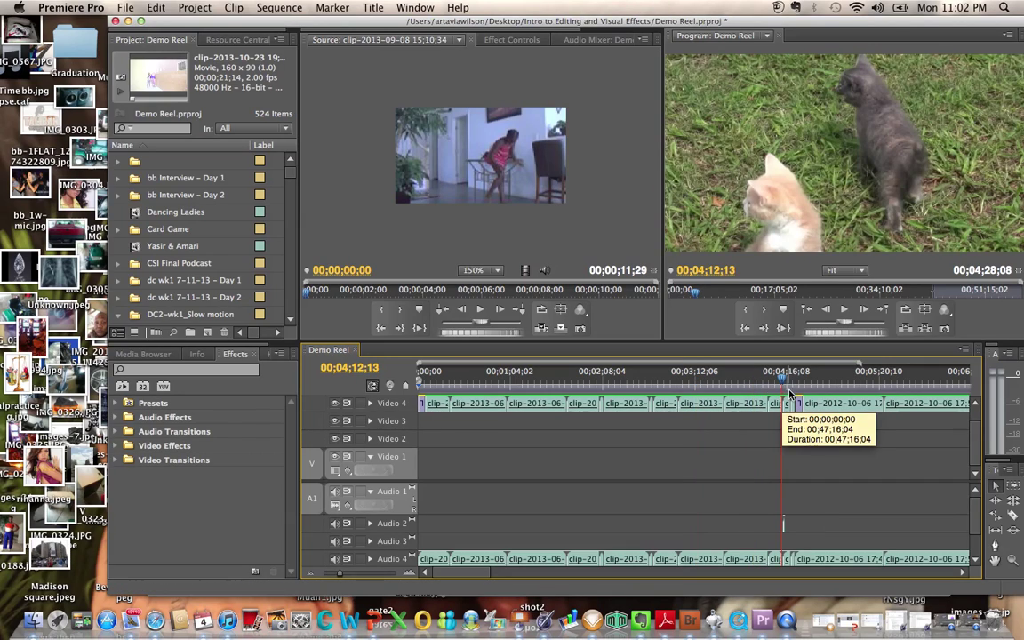
pyautogui.click(800, 392)
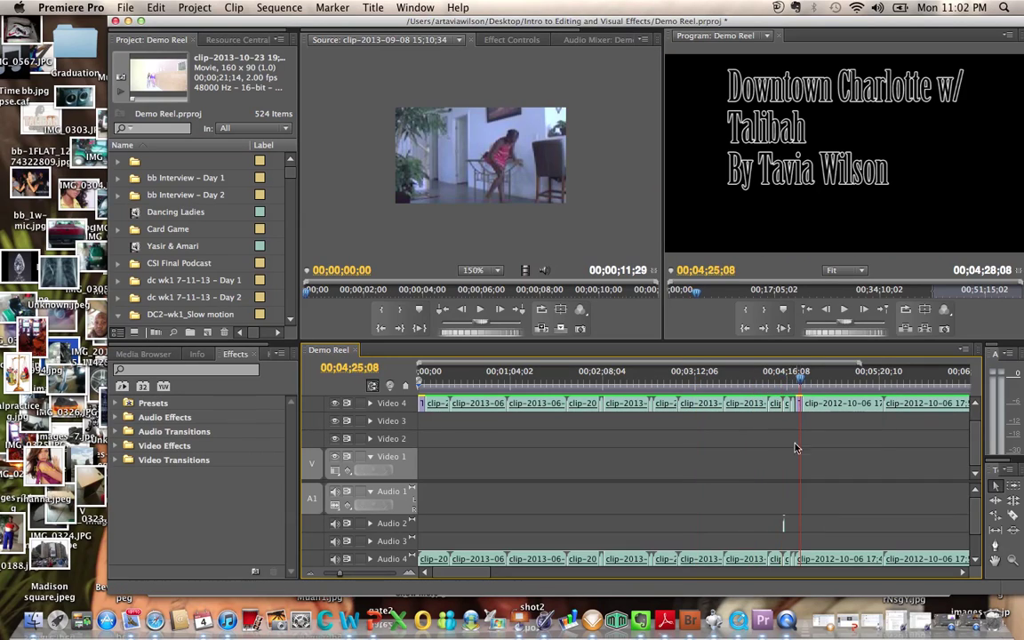
# Scrub into the Downtown Charlotte footage up to the building and fountain shot
pyautogui.scroll(-5, 793, 452)
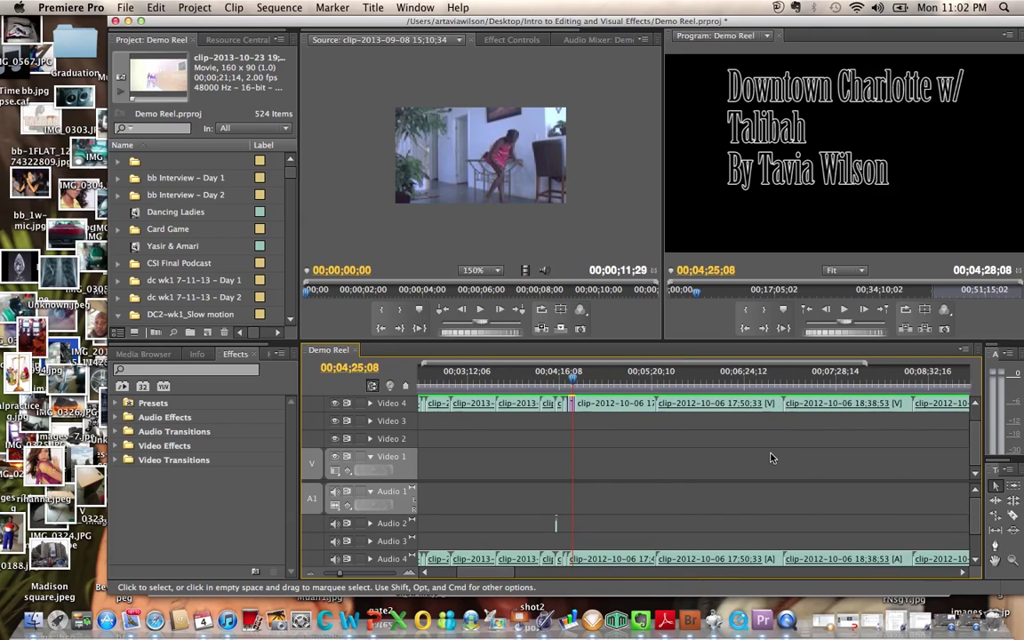
pyautogui.click(599, 391)
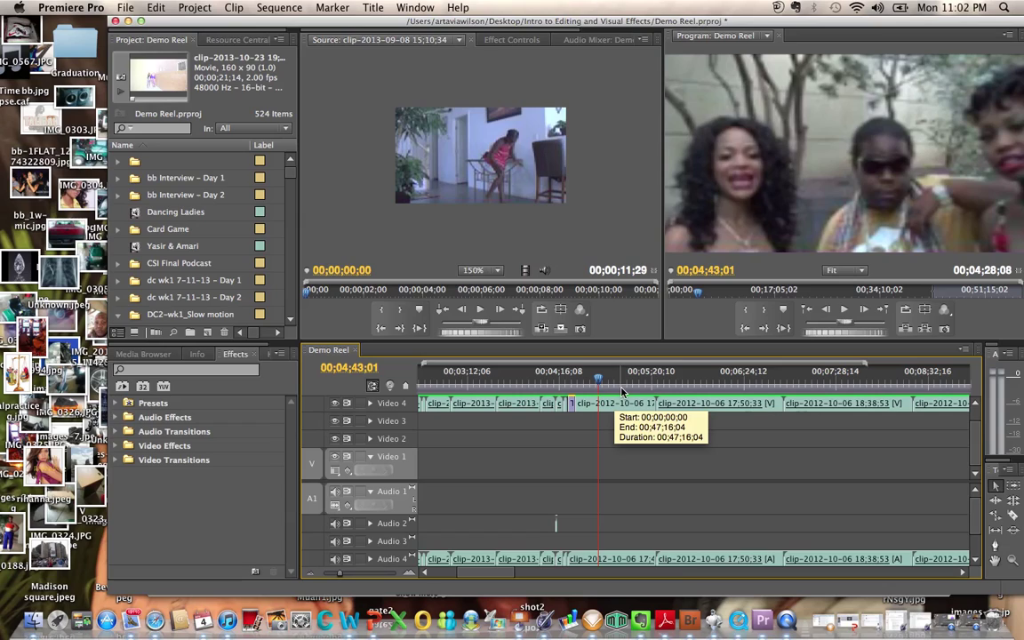
pyautogui.click(622, 391)
pyautogui.click(651, 390)
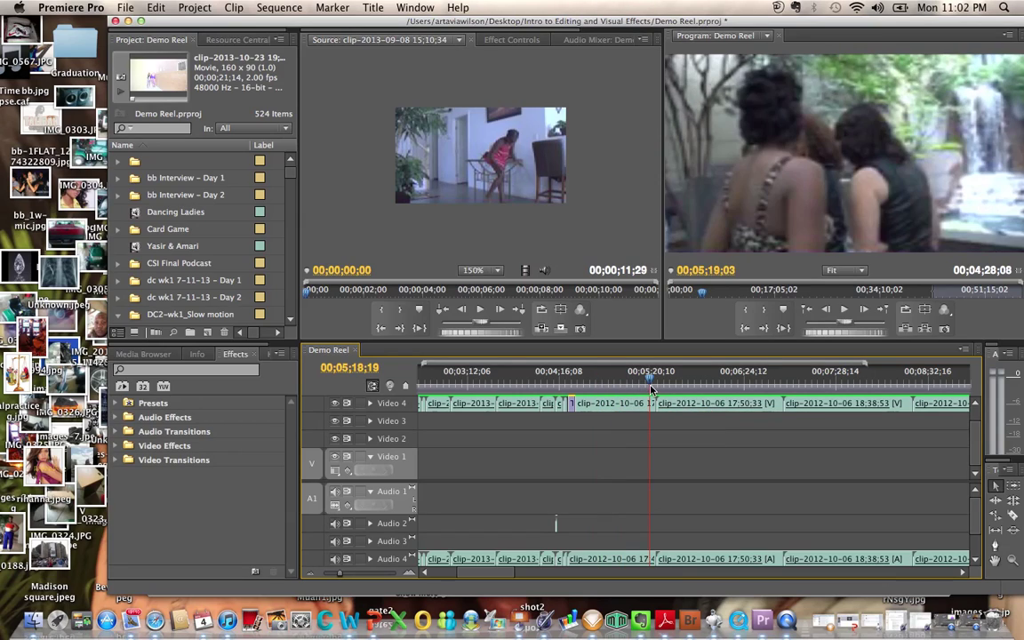
pyautogui.click(692, 382)
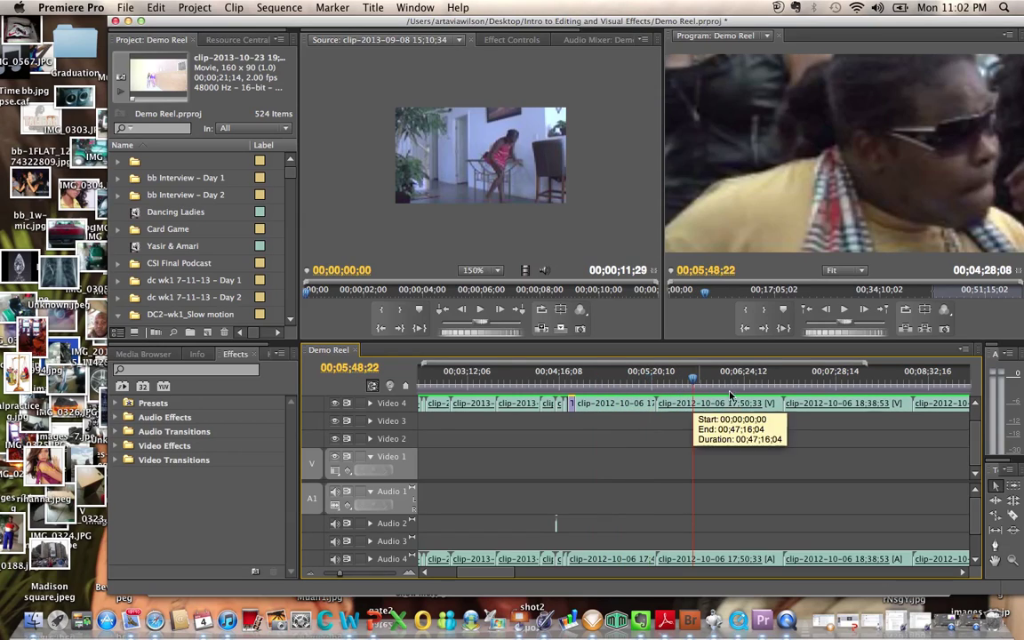
pyautogui.click(735, 384)
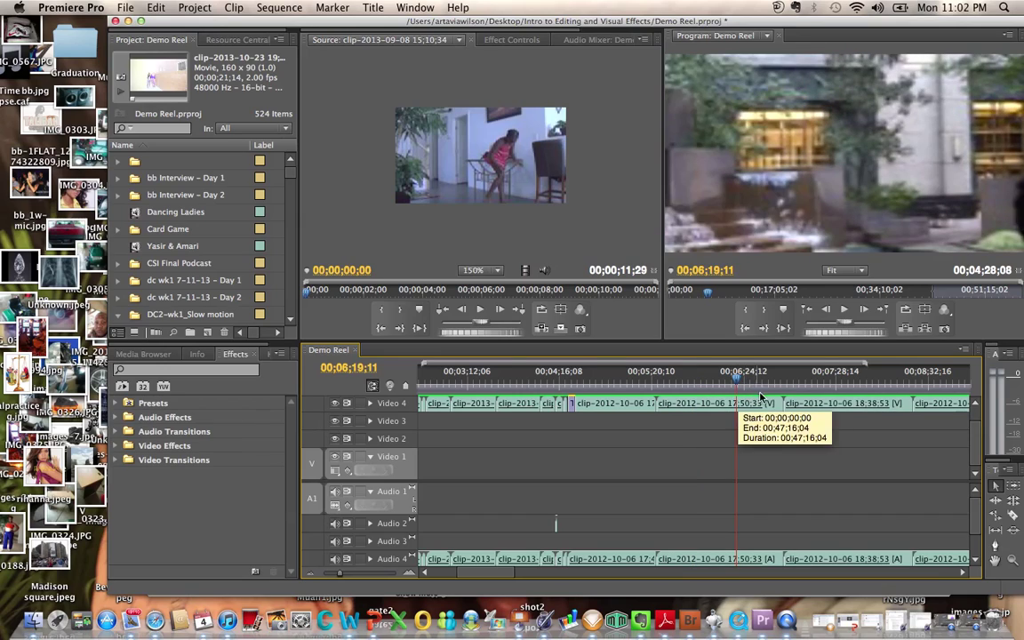
# Advance through the street crowd shots to the group walking down the street
pyautogui.hscroll(2, 742, 396)
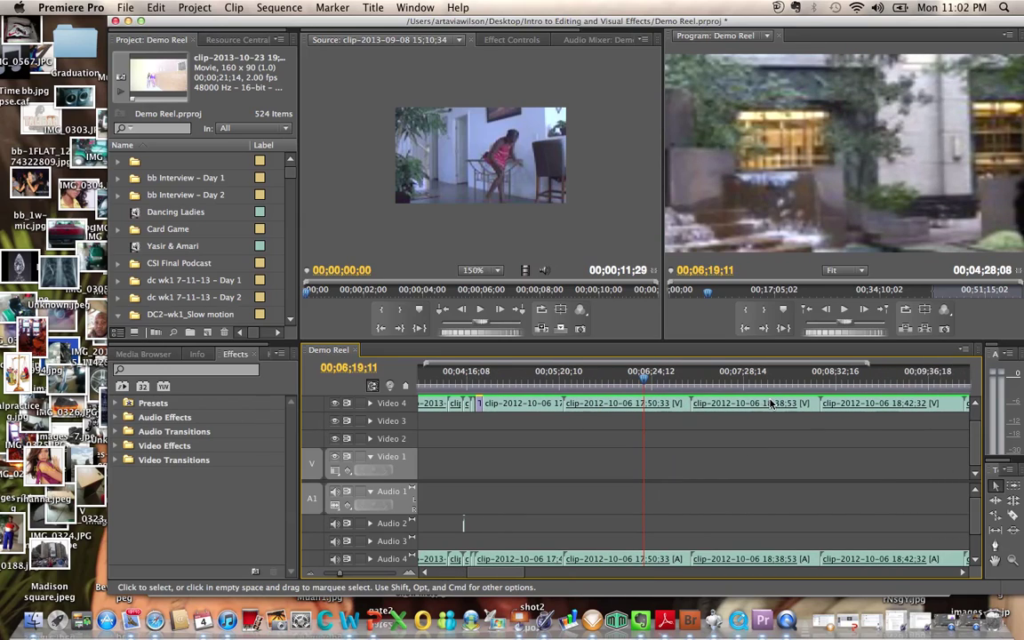
pyautogui.click(720, 394)
pyautogui.click(764, 393)
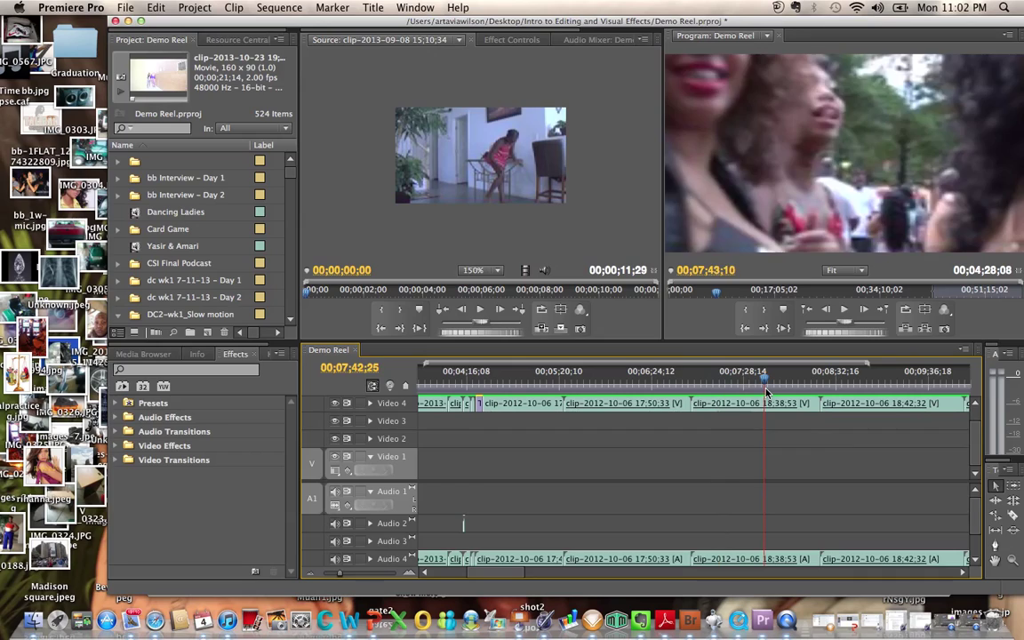
pyautogui.click(798, 391)
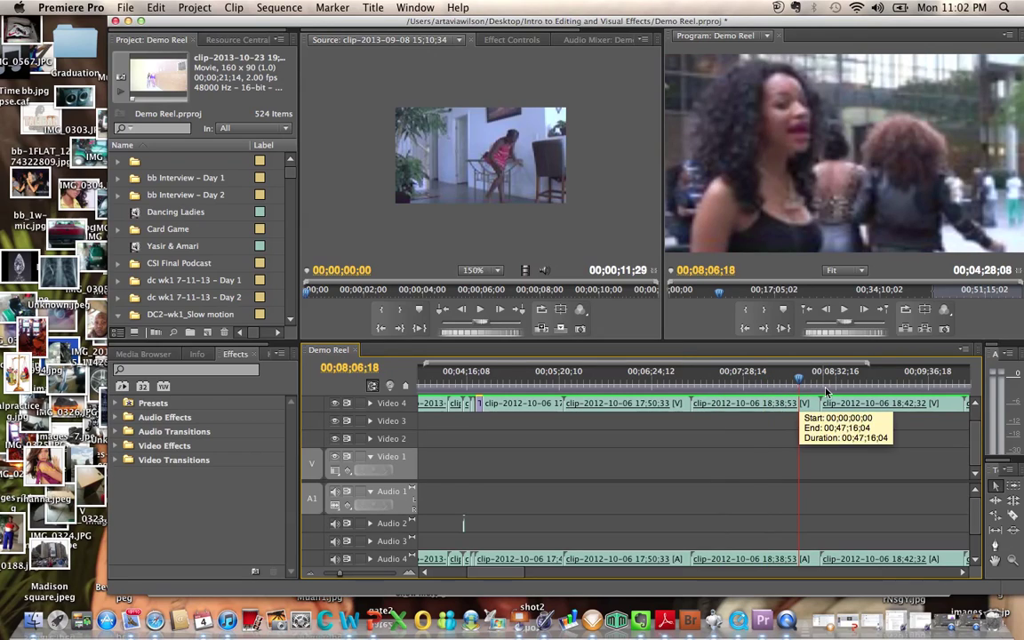
pyautogui.click(825, 392)
# Move past the glass building shot to the night group shot at 00;11;21;05
pyautogui.hscroll(2, 785, 395)
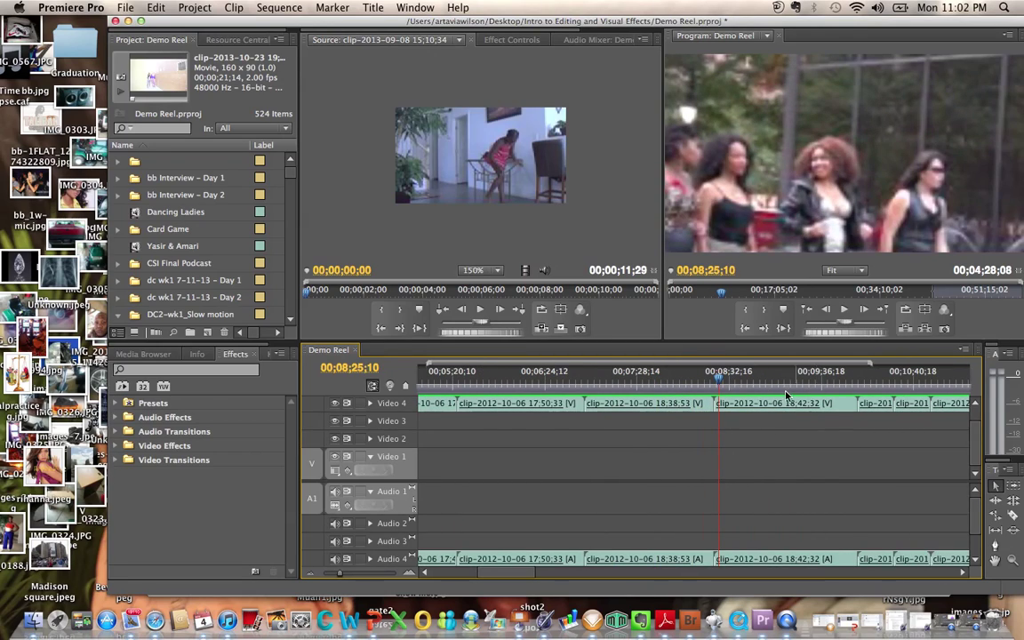
pyautogui.click(824, 389)
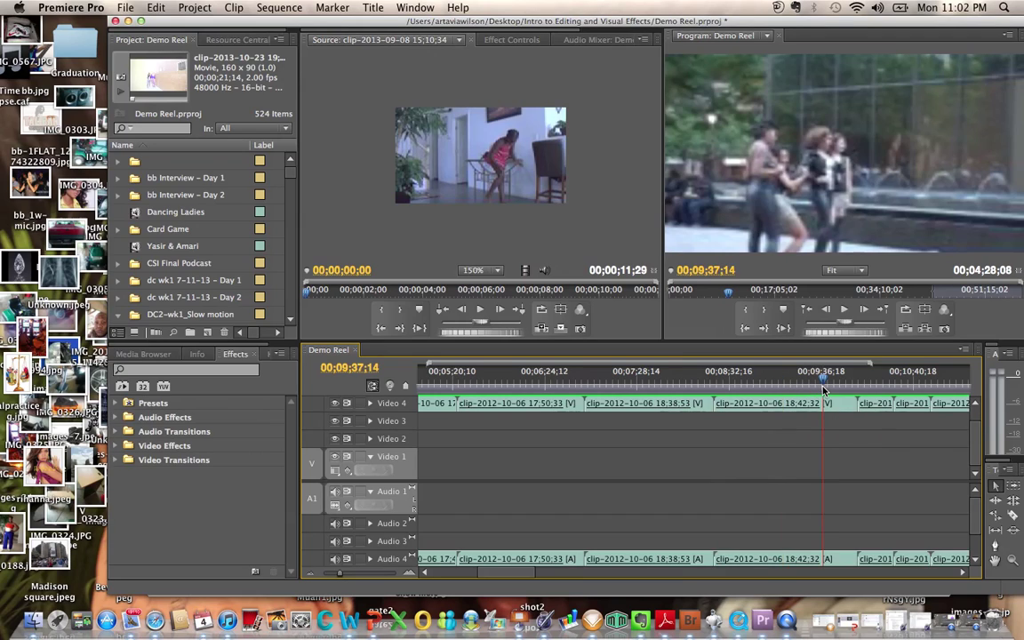
pyautogui.hscroll(3, 824, 390)
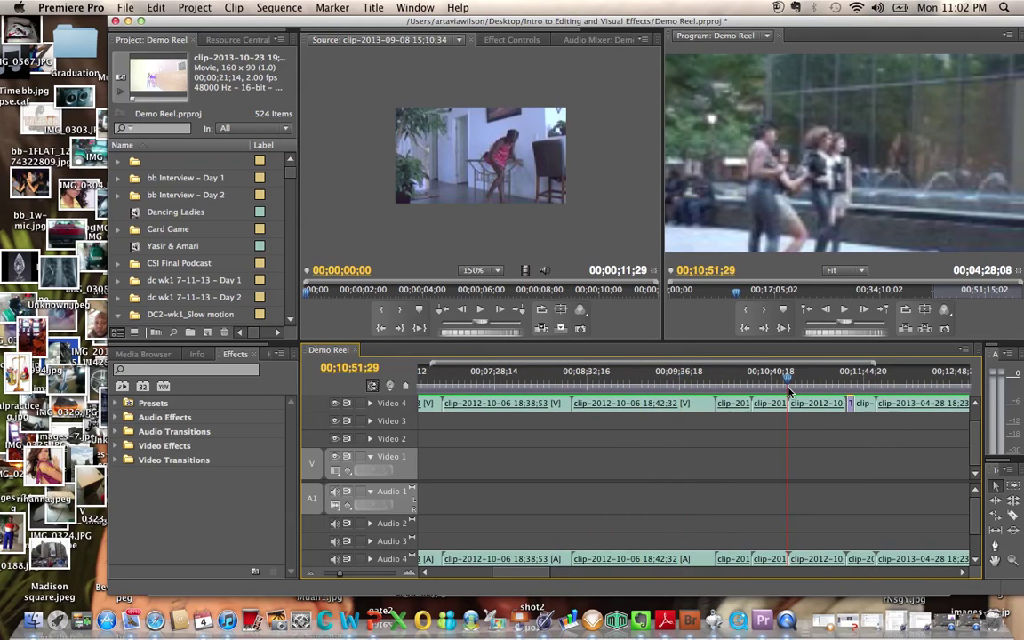
pyautogui.click(782, 391)
pyautogui.click(829, 391)
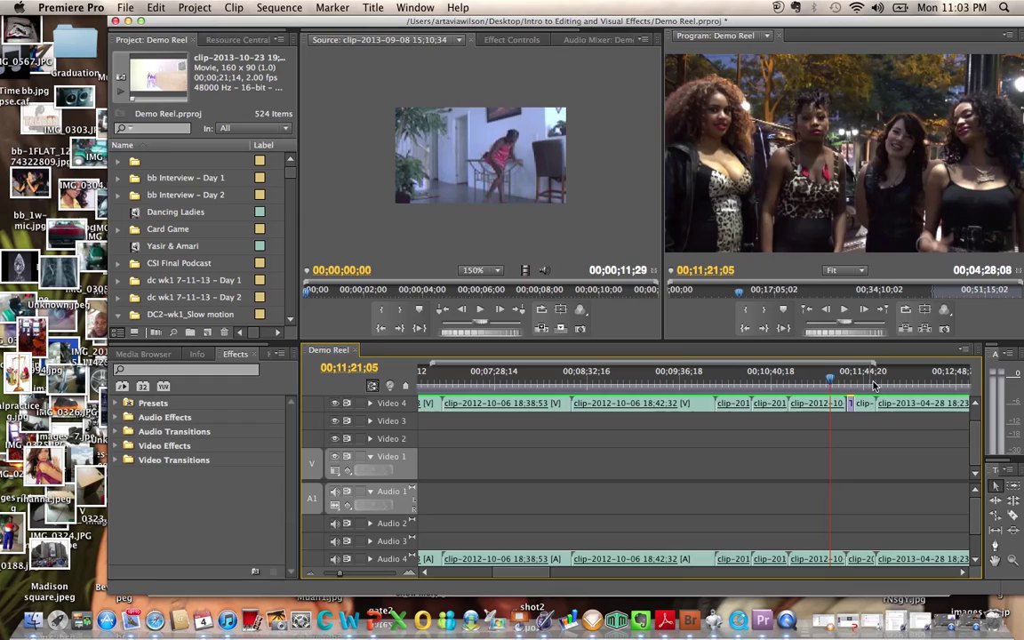
# Show the Talibah Interview Charlotte N.C. title card and preview the start of the interview
pyautogui.click(851, 390)
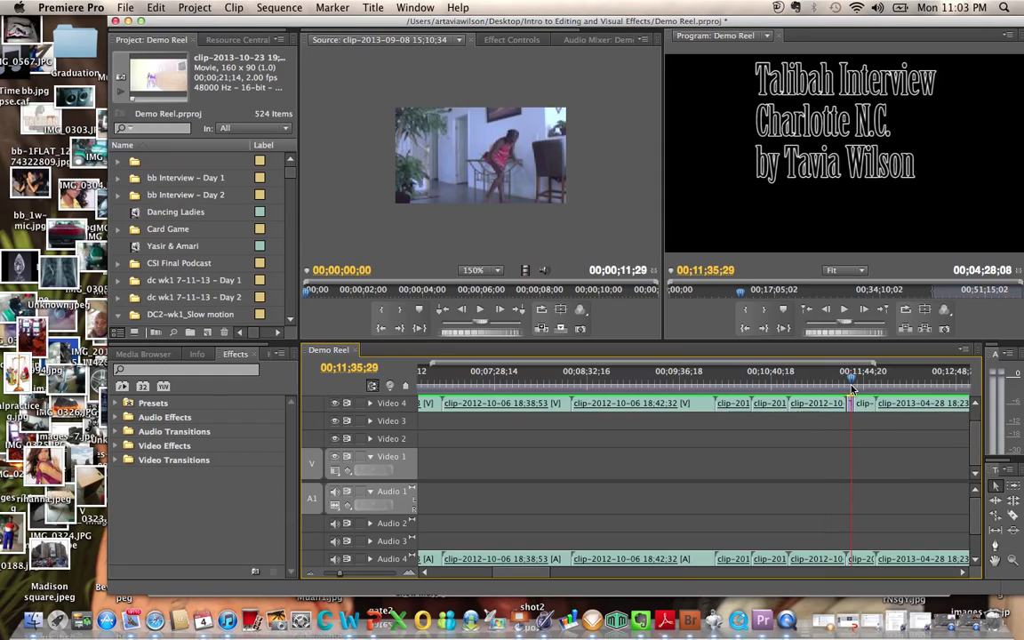
pyautogui.click(862, 389)
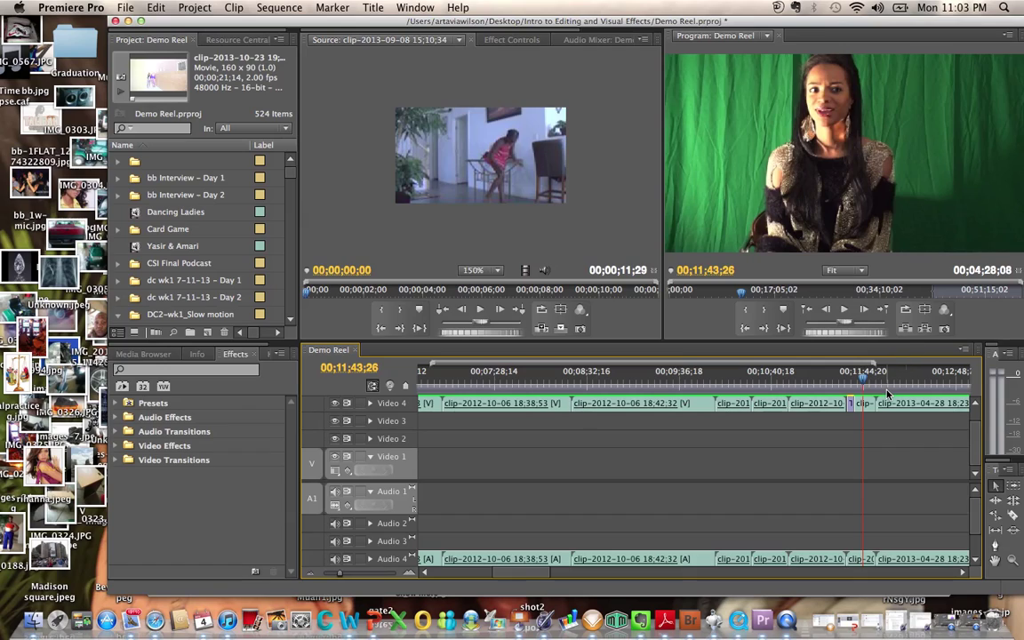
pyautogui.click(887, 383)
pyautogui.hscroll(4, 862, 400)
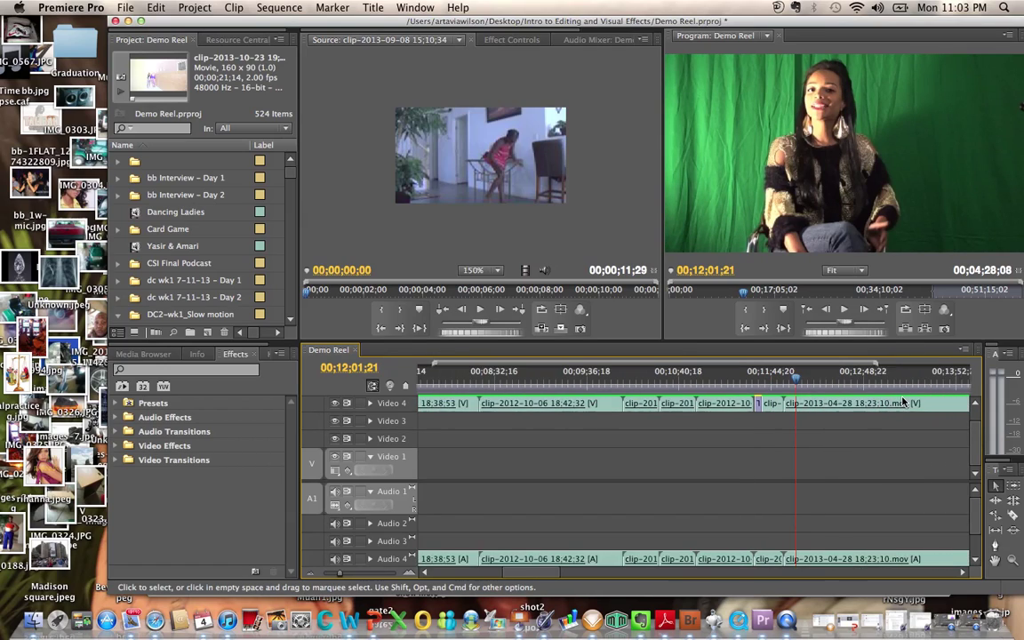
pyautogui.click(829, 382)
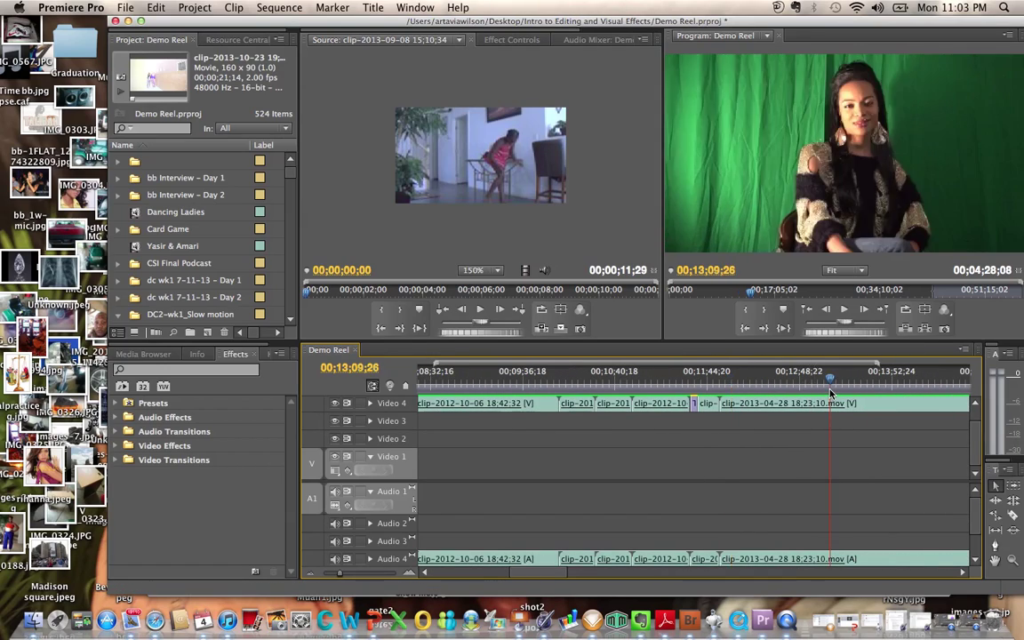
# Advance through the green-screen interview to the Feelings title card at 00;15;38;01
pyautogui.hscroll(3, 853, 402)
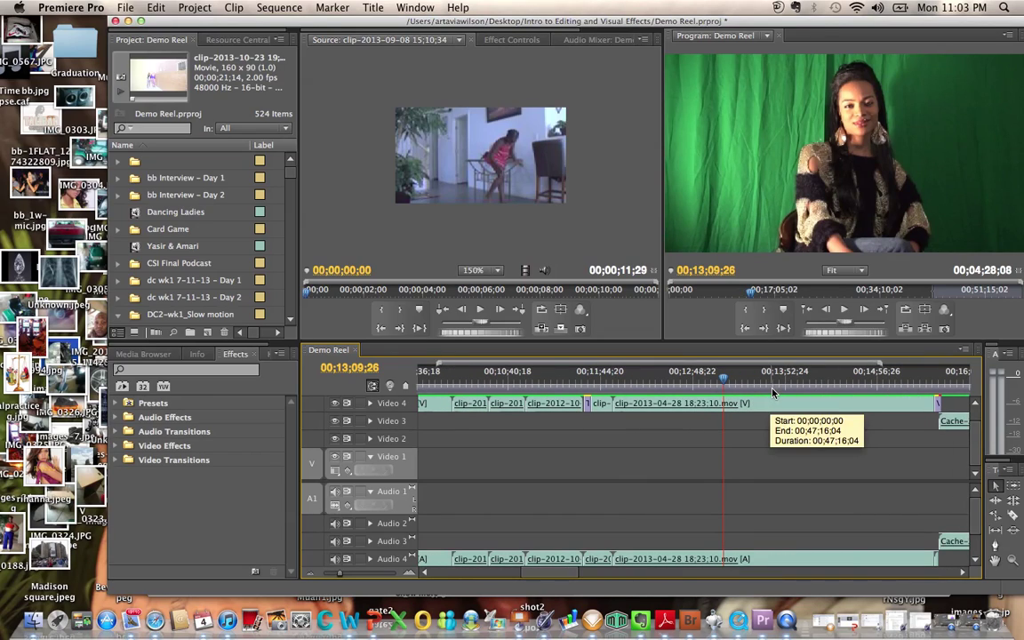
pyautogui.click(772, 388)
pyautogui.click(811, 387)
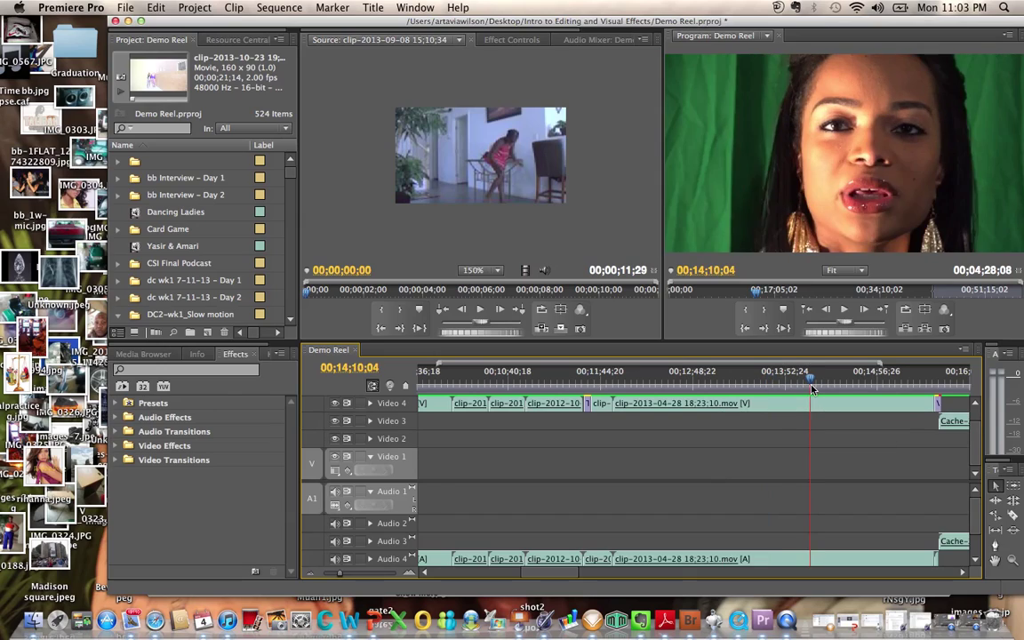
pyautogui.click(865, 388)
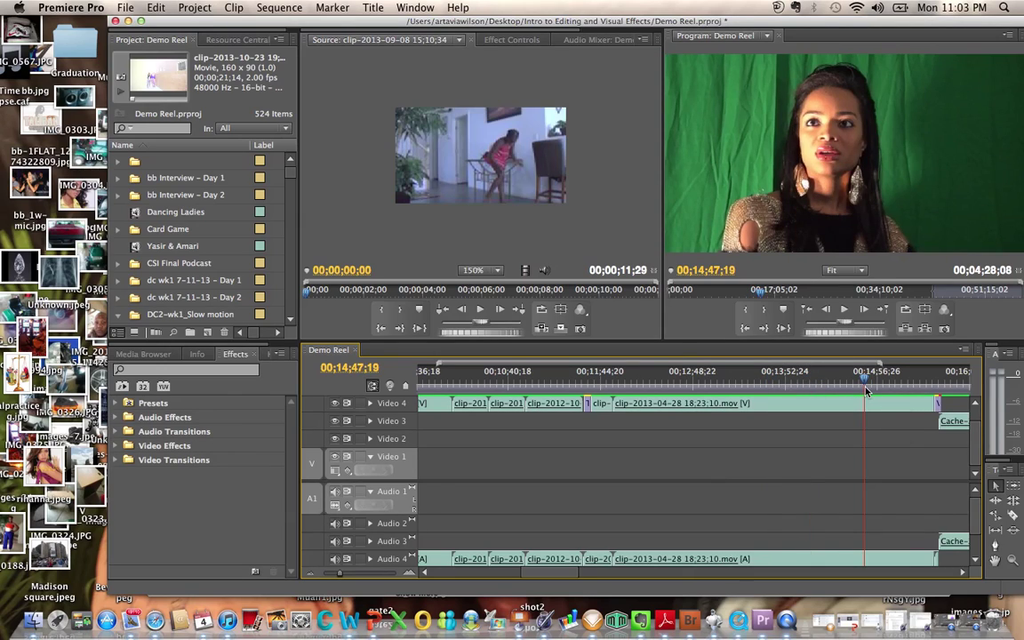
pyautogui.scroll(-4, 867, 391)
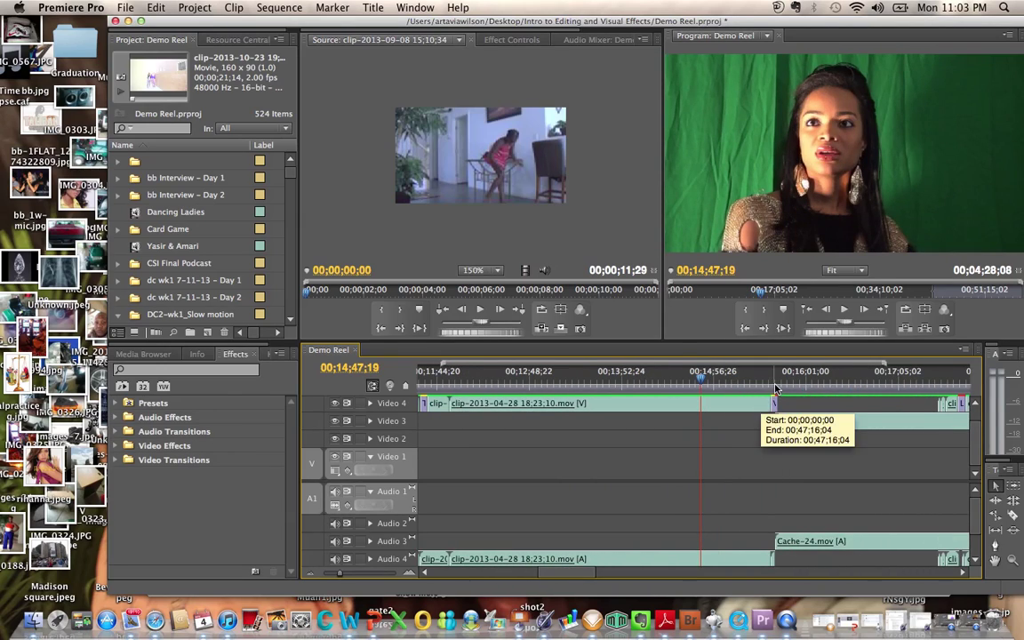
pyautogui.click(773, 385)
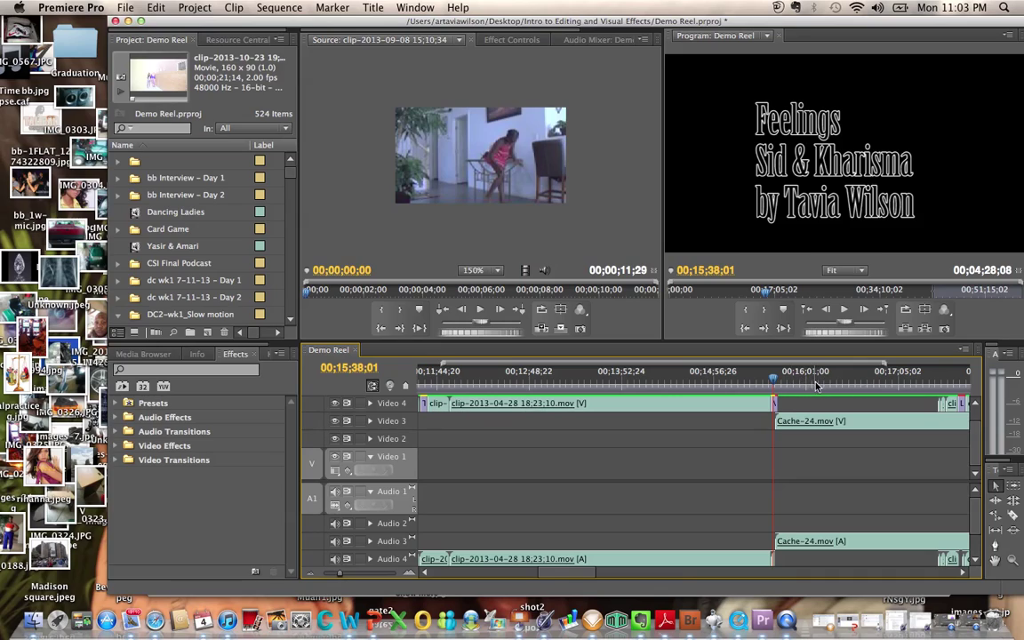
# Scrub past the man's shot and night footage to the black frame at 00;17;31;20
pyautogui.click(816, 389)
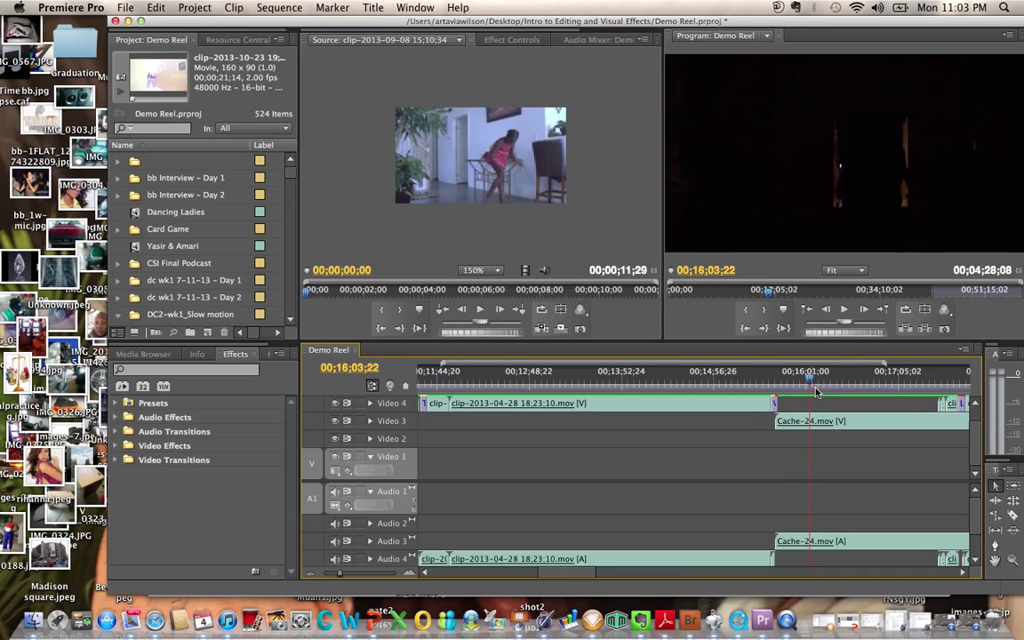
pyautogui.click(853, 389)
pyautogui.hscroll(3, 852, 391)
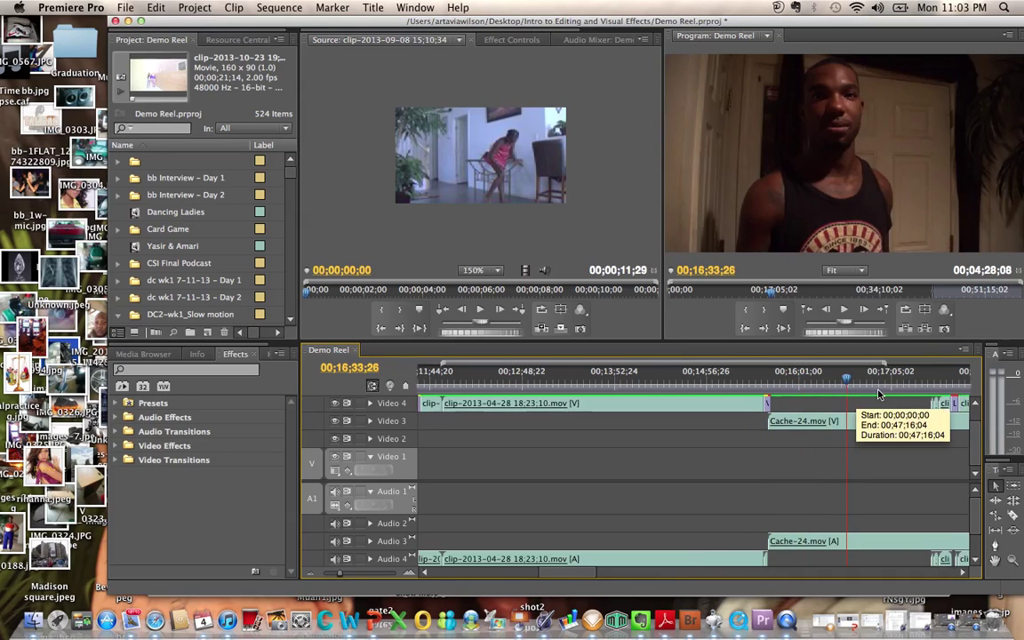
pyautogui.click(849, 391)
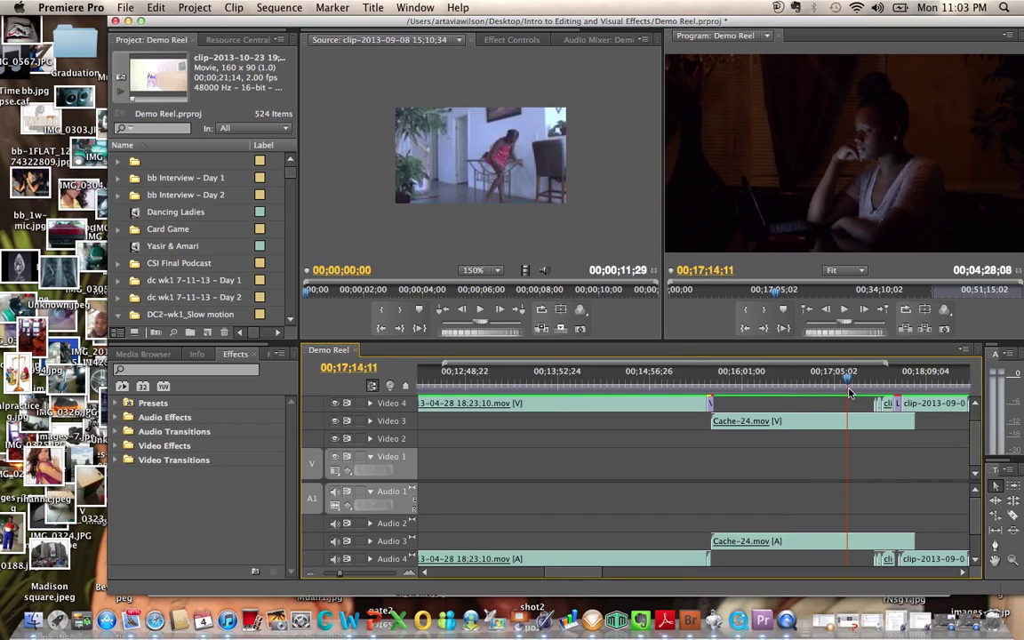
pyautogui.click(873, 389)
pyautogui.hscroll(4, 874, 391)
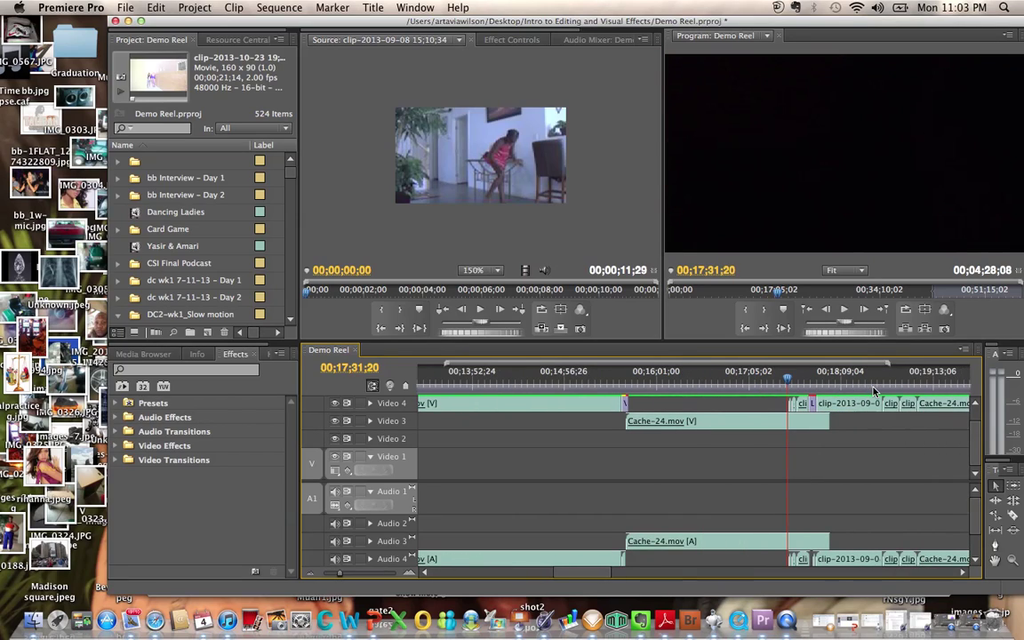
# Show the Living in Vegas title card at 00;17;48;28 and preview its outdoor footage
pyautogui.click(813, 391)
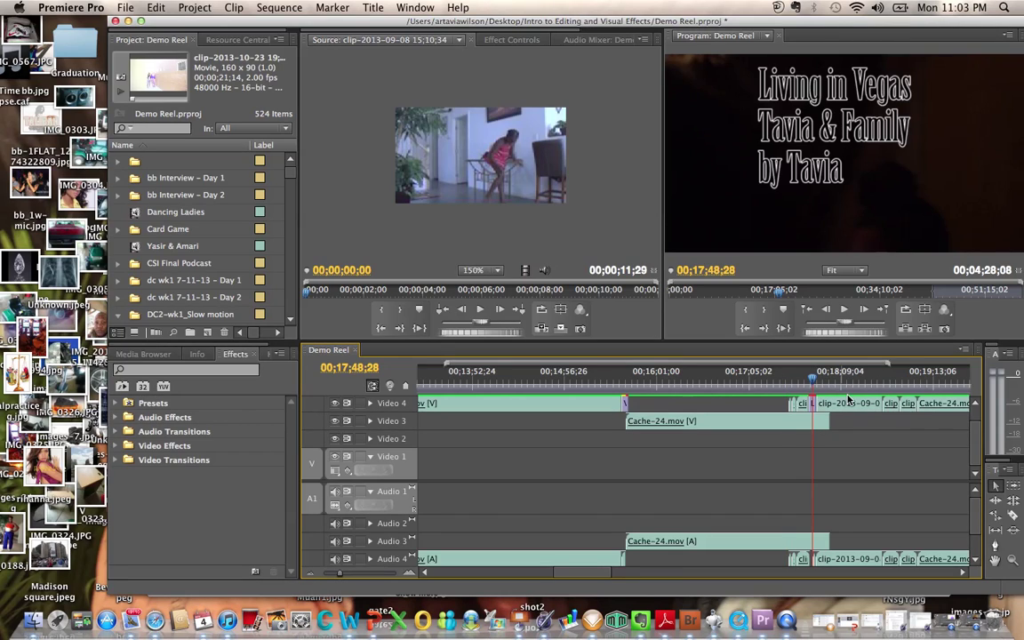
pyautogui.hscroll(1, 849, 400)
pyautogui.hscroll(5, 848, 400)
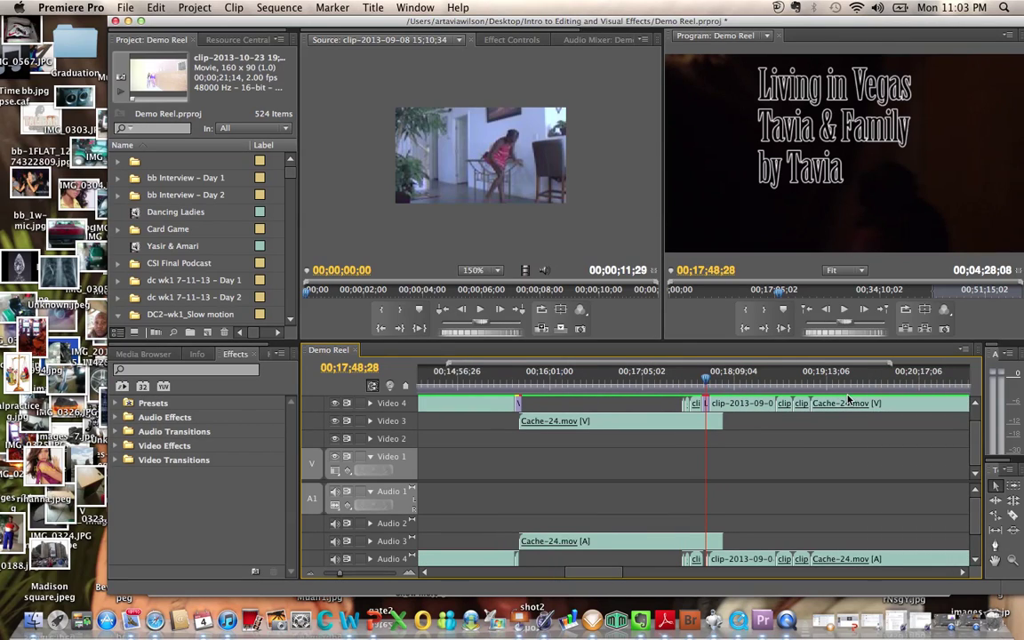
pyautogui.click(724, 391)
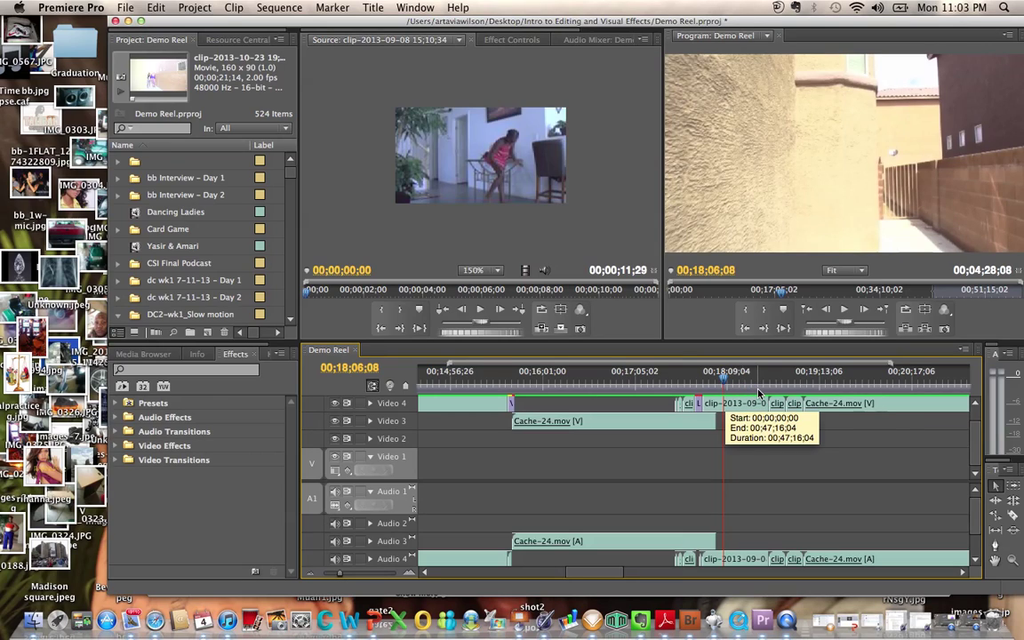
pyautogui.click(763, 391)
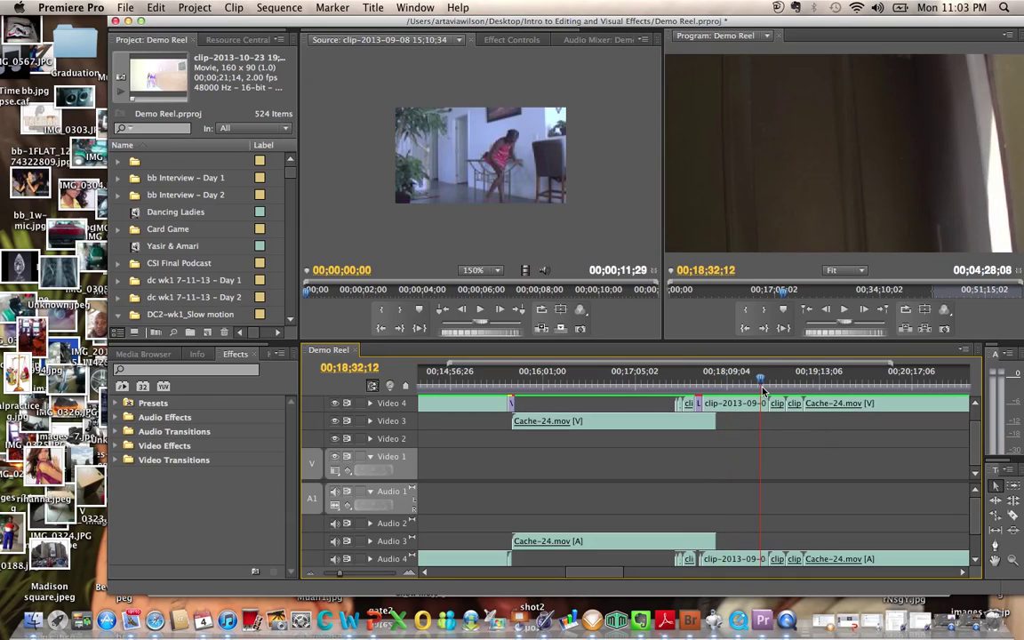
# Move through the girl indoors, house exterior and doorway shots to the dark silhouette shot
pyautogui.click(775, 391)
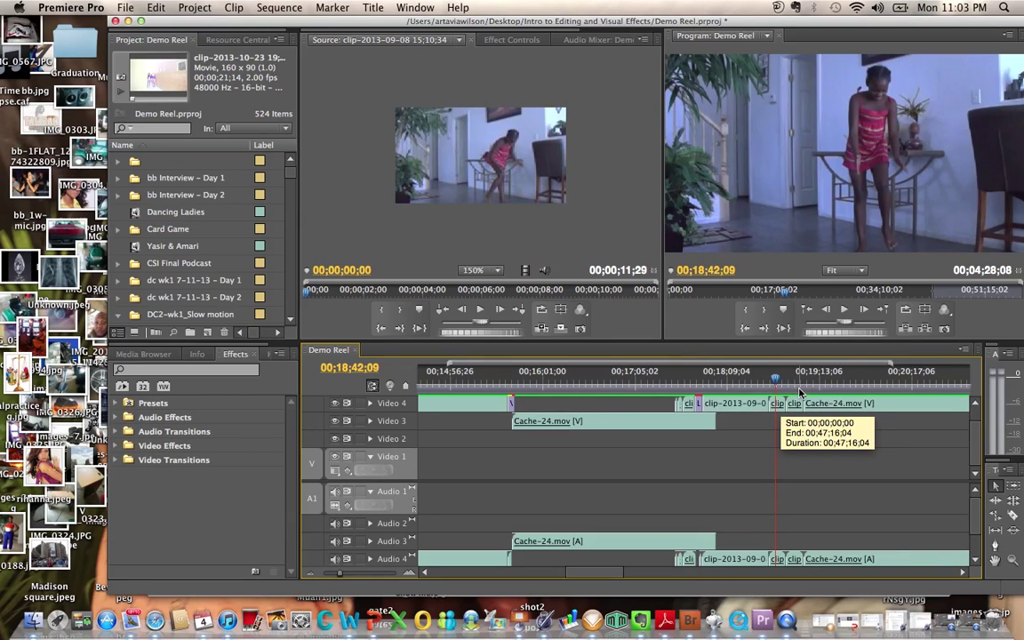
pyautogui.click(804, 390)
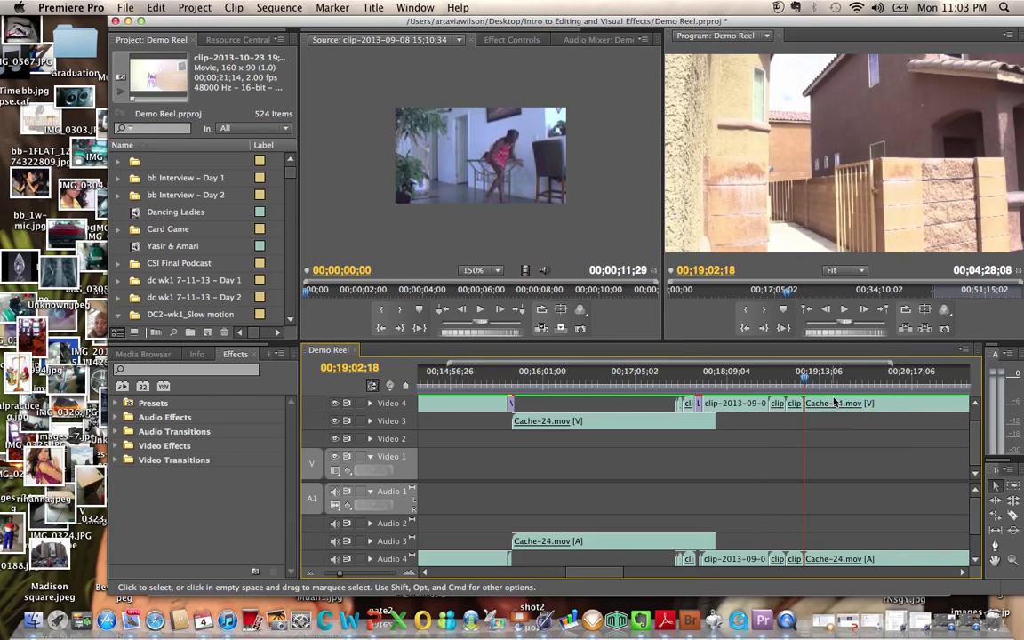
pyautogui.click(847, 389)
pyautogui.hscroll(3, 849, 391)
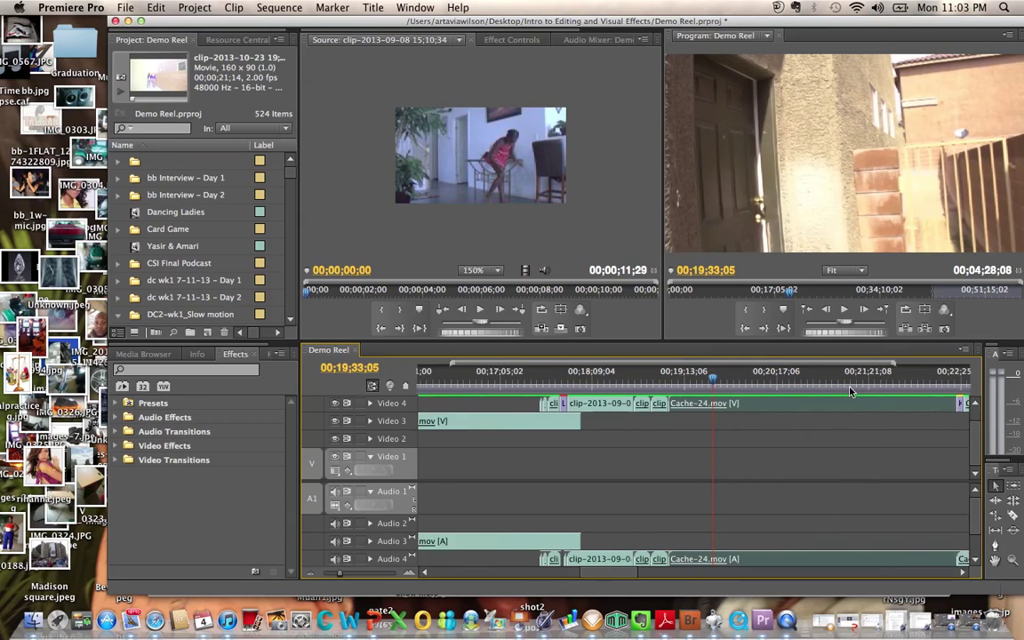
pyautogui.hscroll(2, 848, 391)
pyautogui.click(818, 389)
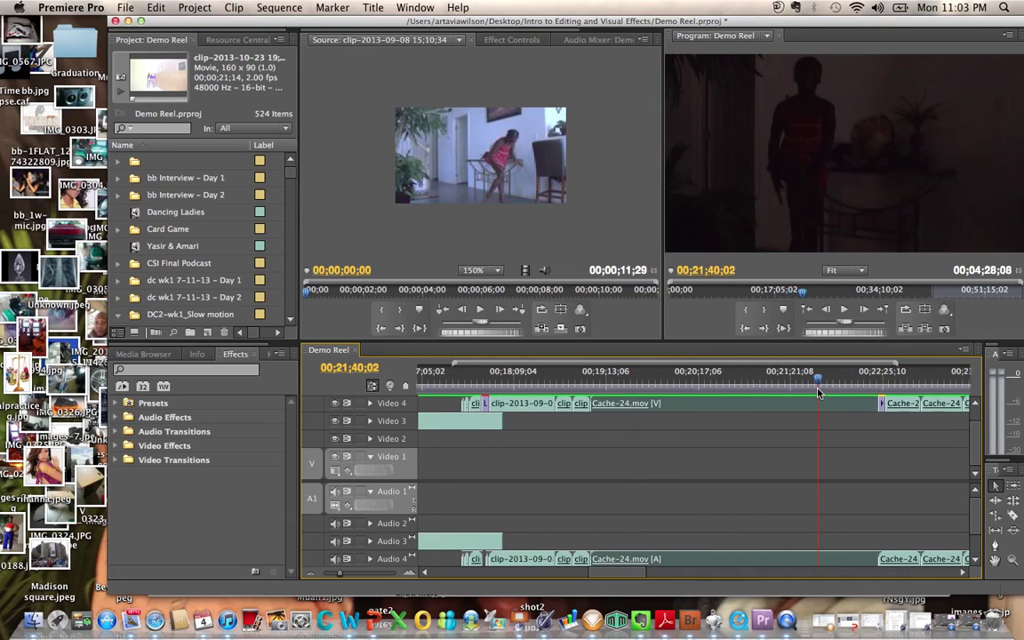
# Scrub through the Kangen Water outdoor clip to the dancing section's title card at 00;23;53;28
pyautogui.click(881, 391)
pyautogui.hscroll(3, 902, 394)
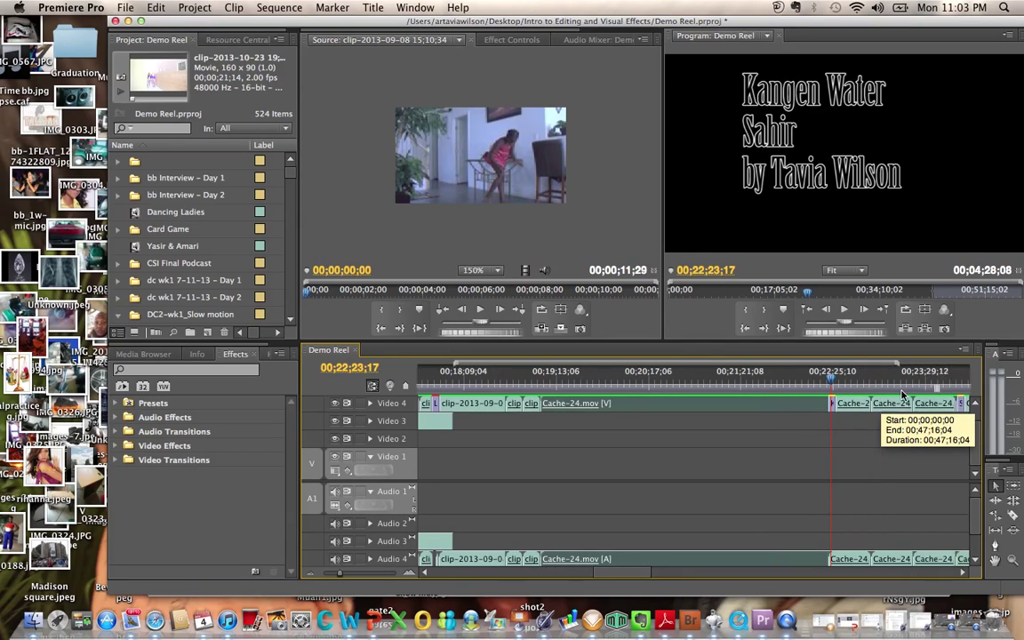
pyautogui.click(825, 391)
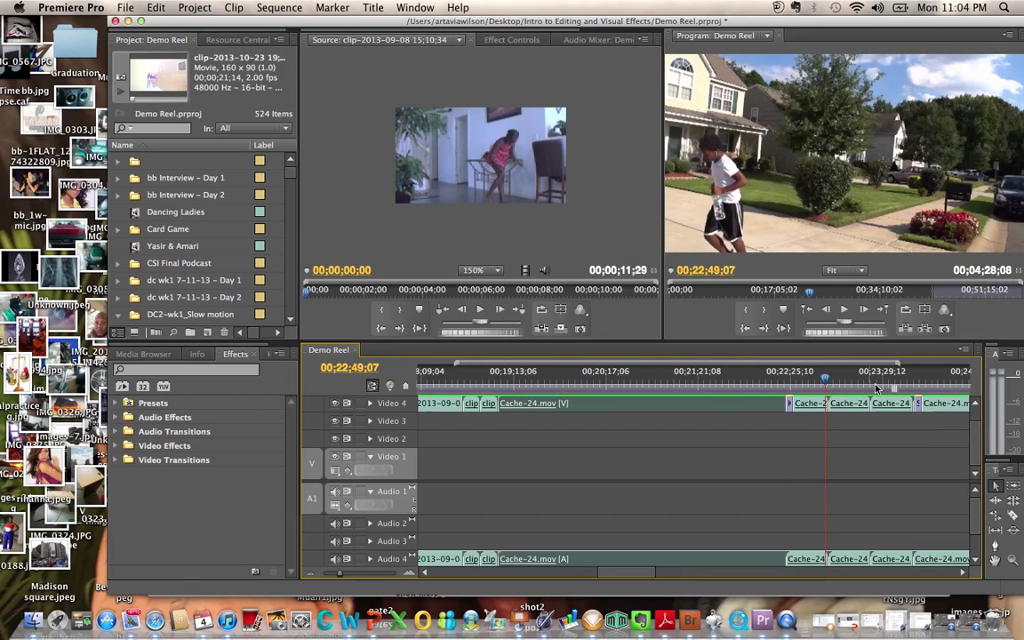
pyautogui.click(862, 392)
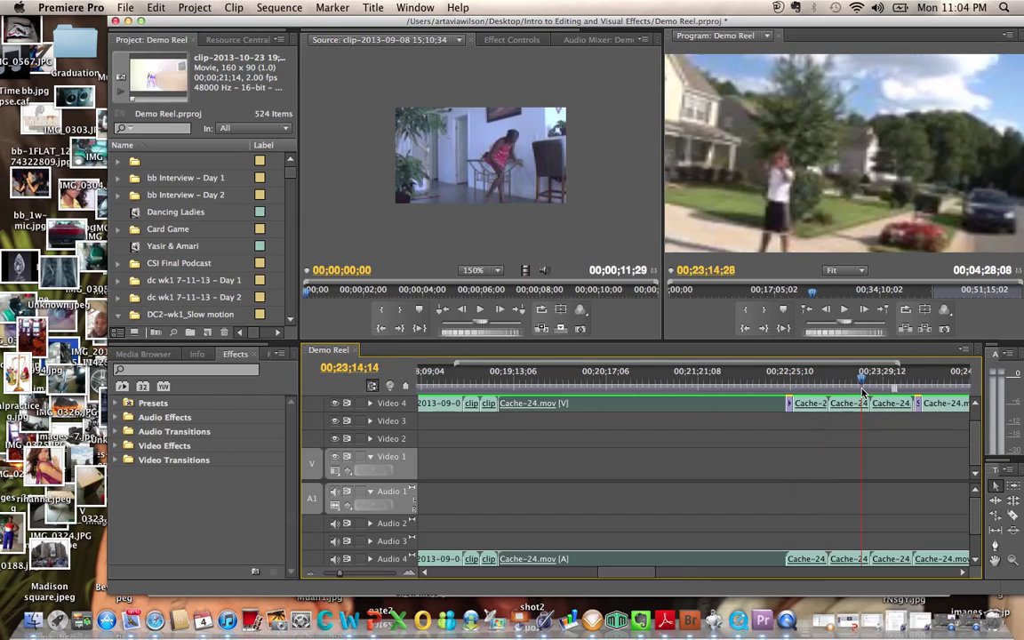
pyautogui.click(911, 391)
pyautogui.hscroll(5, 889, 392)
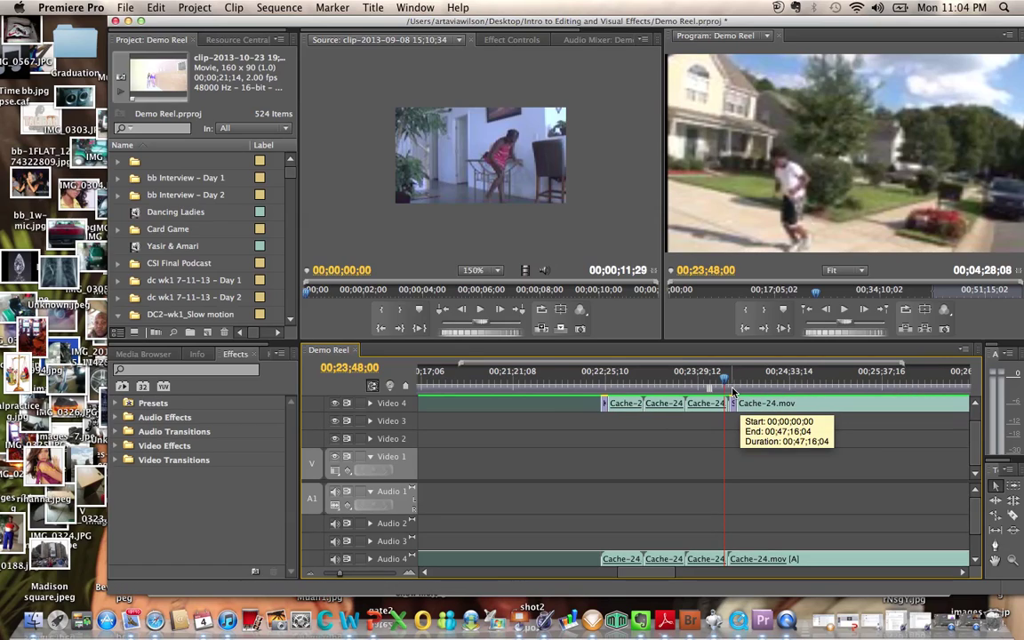
pyautogui.click(733, 391)
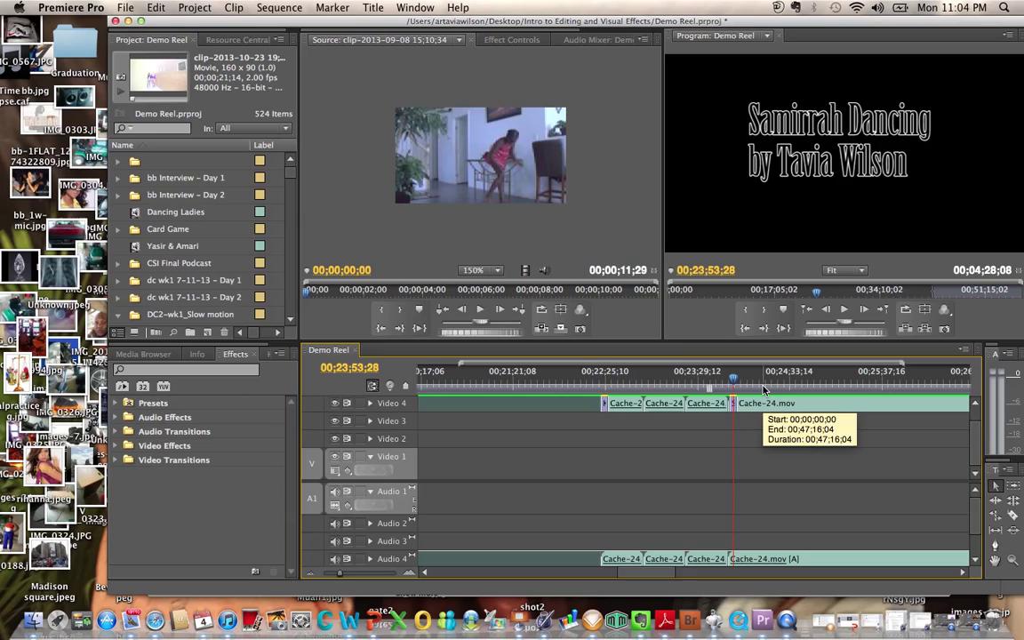
# Advance through the dancing footage to the studio lighting shot at 00;27;05;20
pyautogui.click(762, 389)
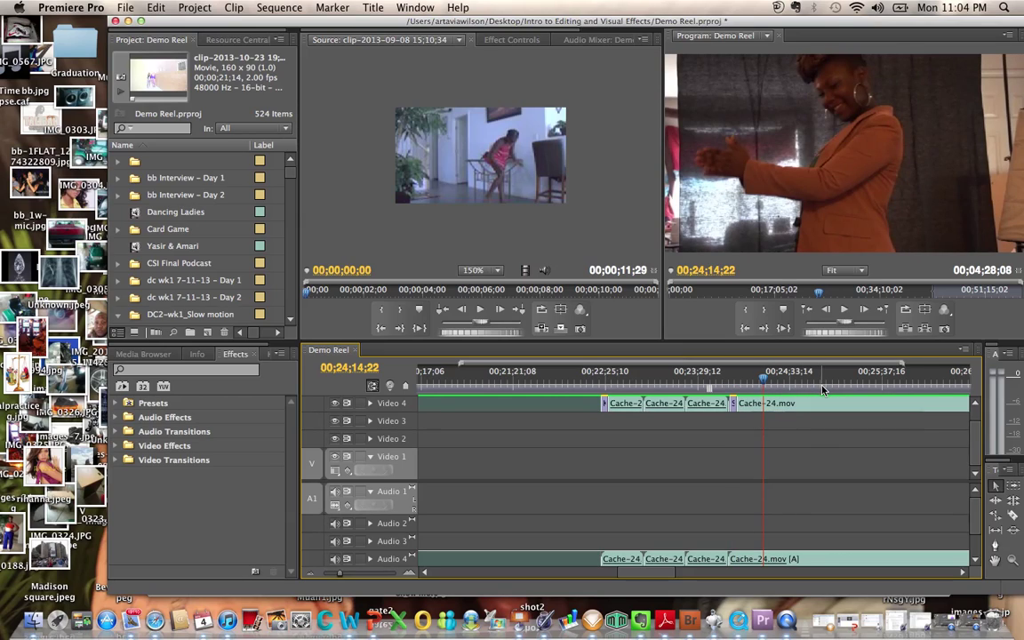
pyautogui.click(858, 388)
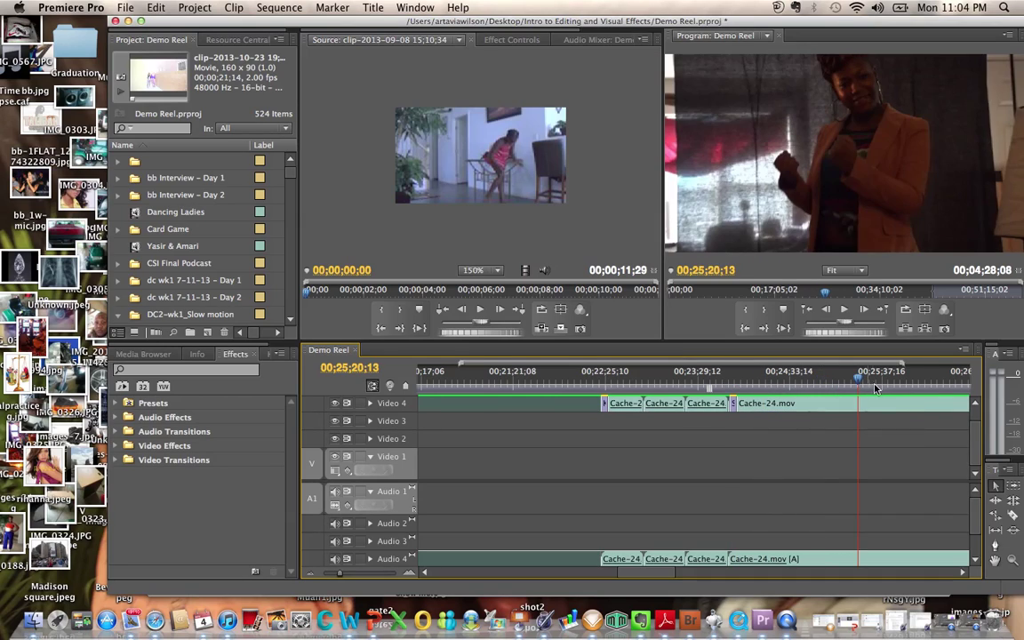
pyautogui.hscroll(5, 826, 386)
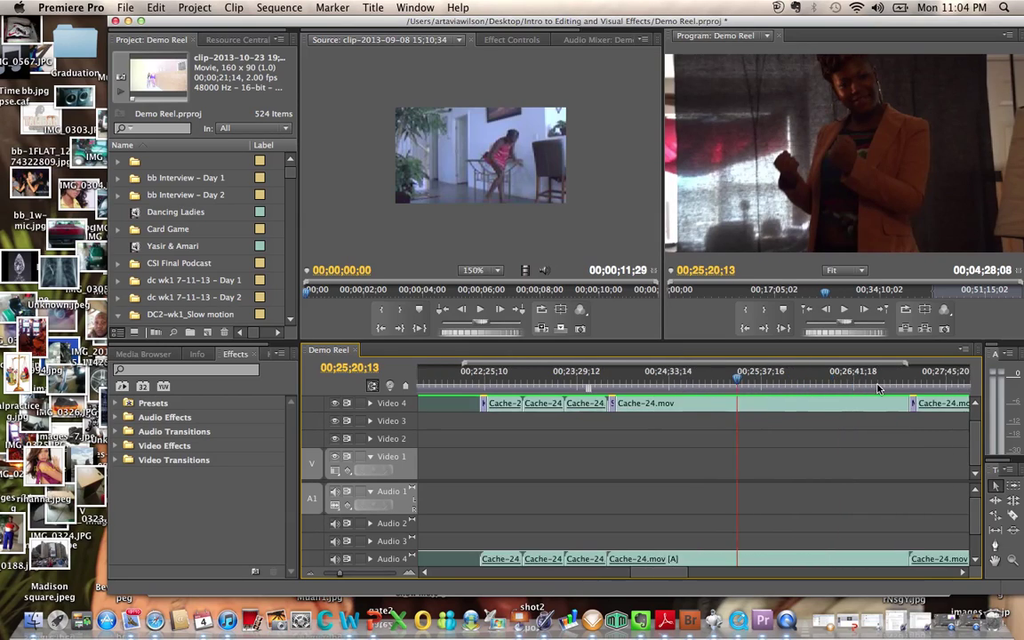
pyautogui.click(763, 388)
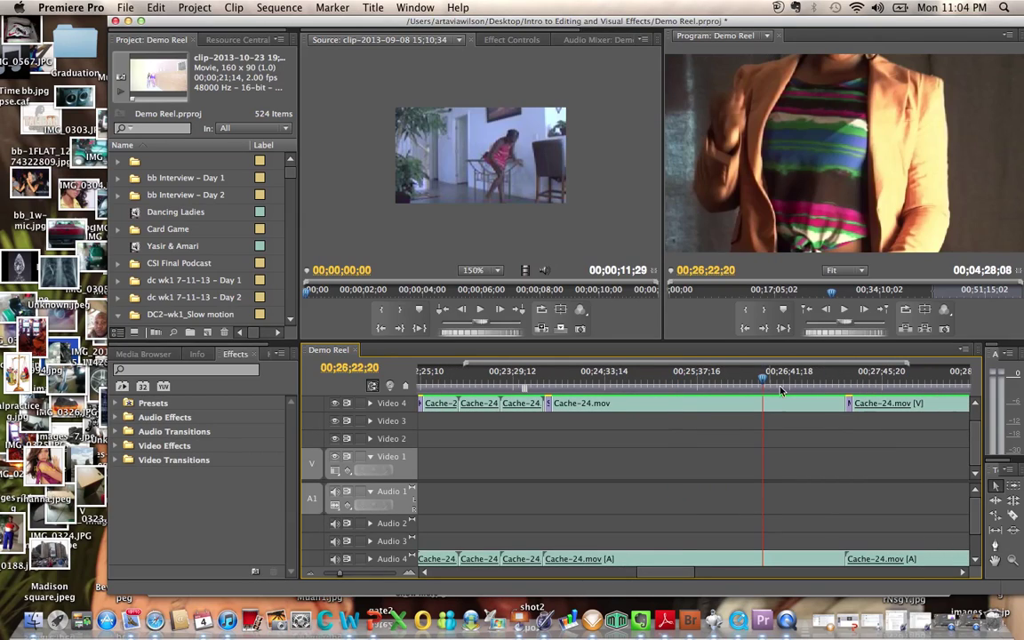
pyautogui.click(825, 388)
pyautogui.hscroll(1, 825, 391)
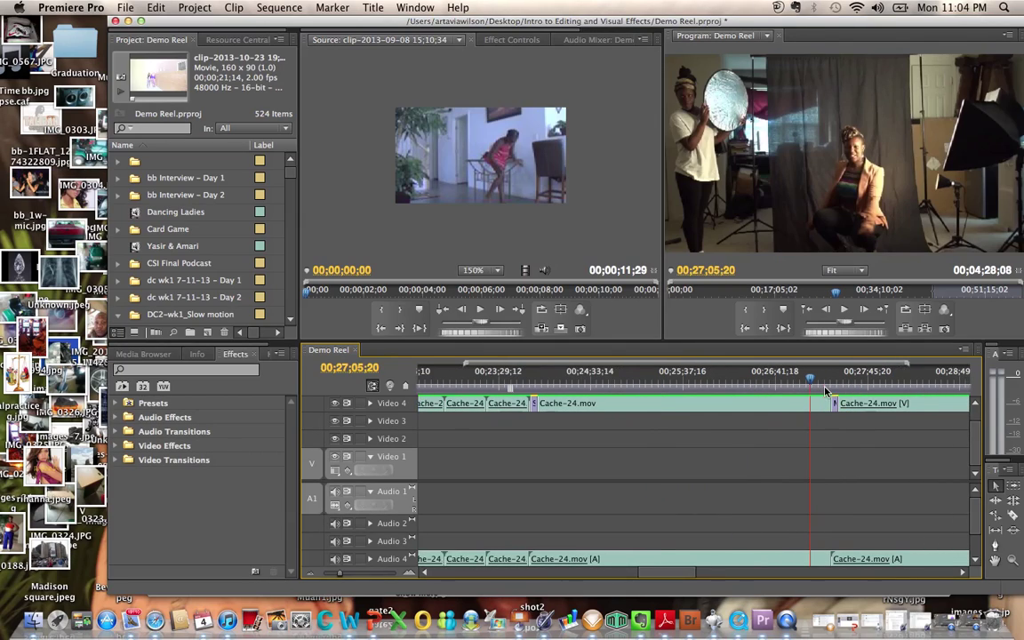
pyautogui.hscroll(2, 825, 391)
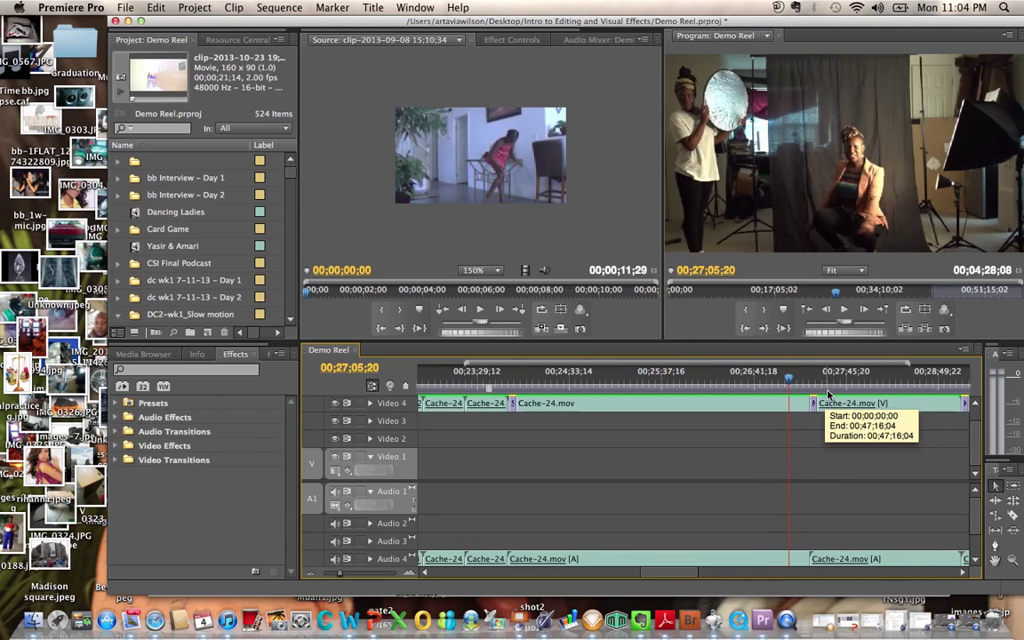
# Show the Matrix title and fight footage, then reach the Kangen Alkaline Water title at 00;29;06;06
pyautogui.click(814, 390)
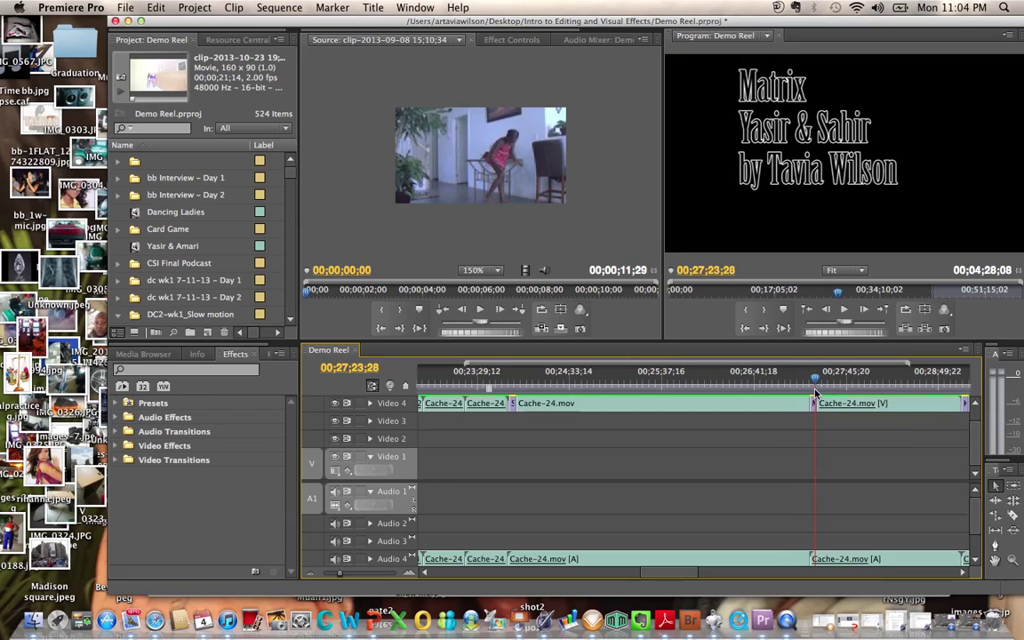
pyautogui.hscroll(4, 827, 391)
pyautogui.hscroll(1, 836, 395)
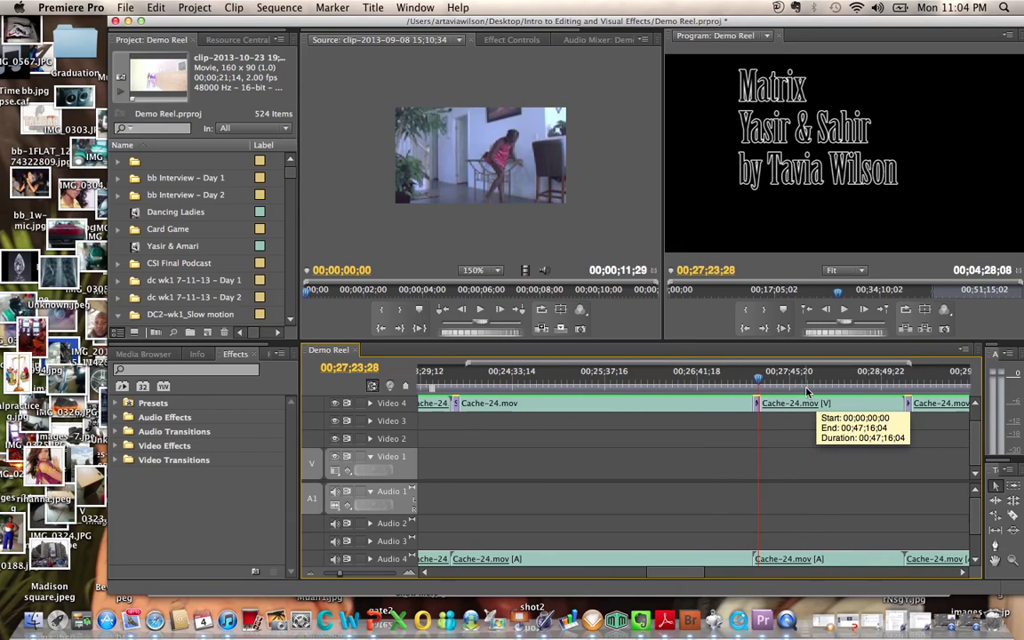
pyautogui.click(807, 391)
pyautogui.click(849, 392)
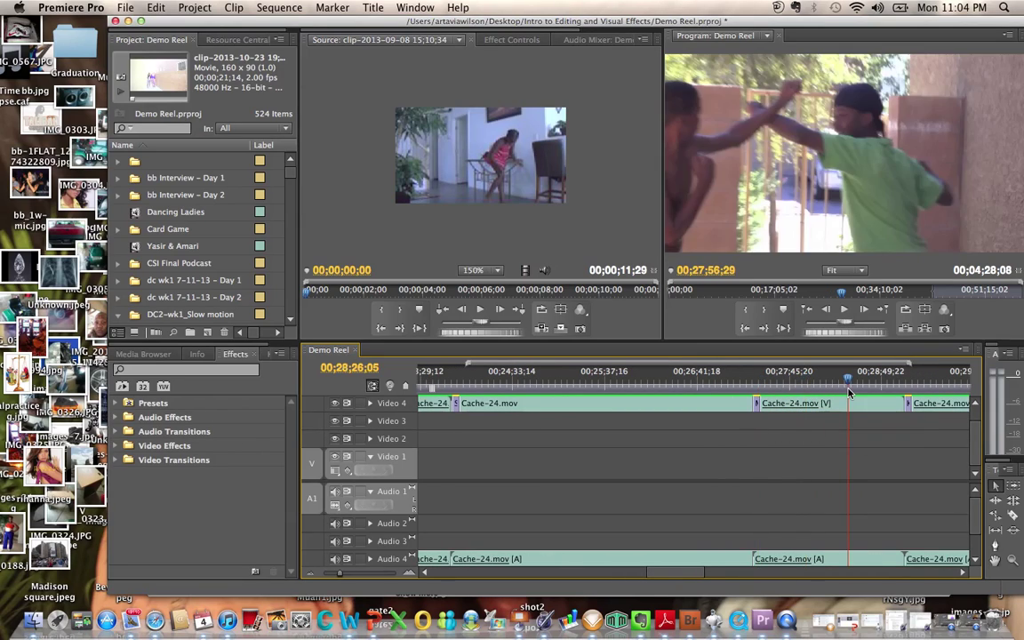
pyautogui.hscroll(3, 849, 392)
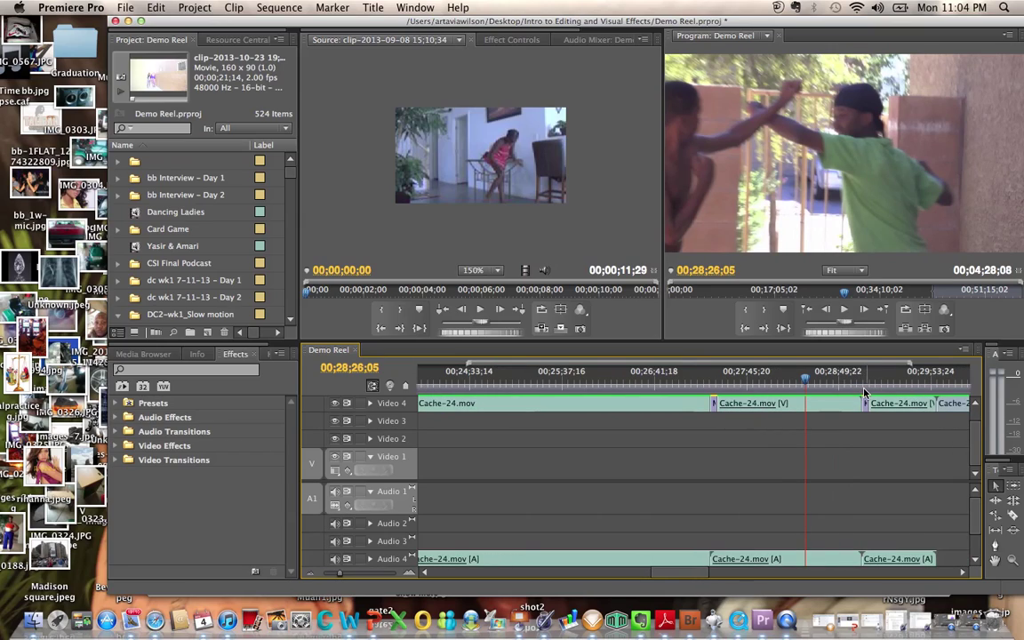
pyautogui.click(862, 391)
pyautogui.hscroll(5, 862, 391)
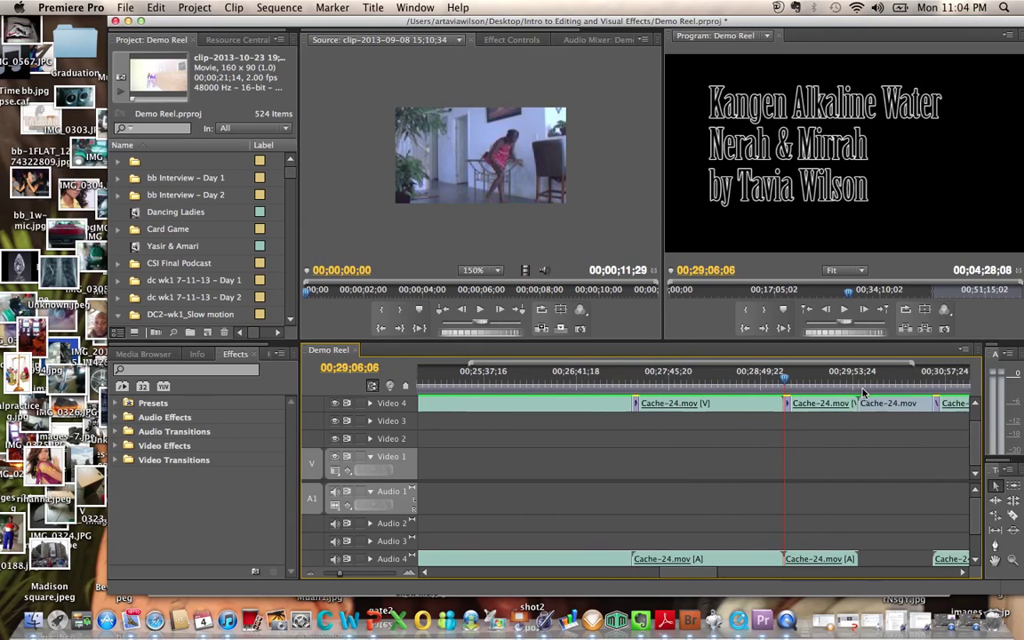
# Step past the water-cooler footage to the computer-desktop clip at 00;30;27;04
pyautogui.click(807, 388)
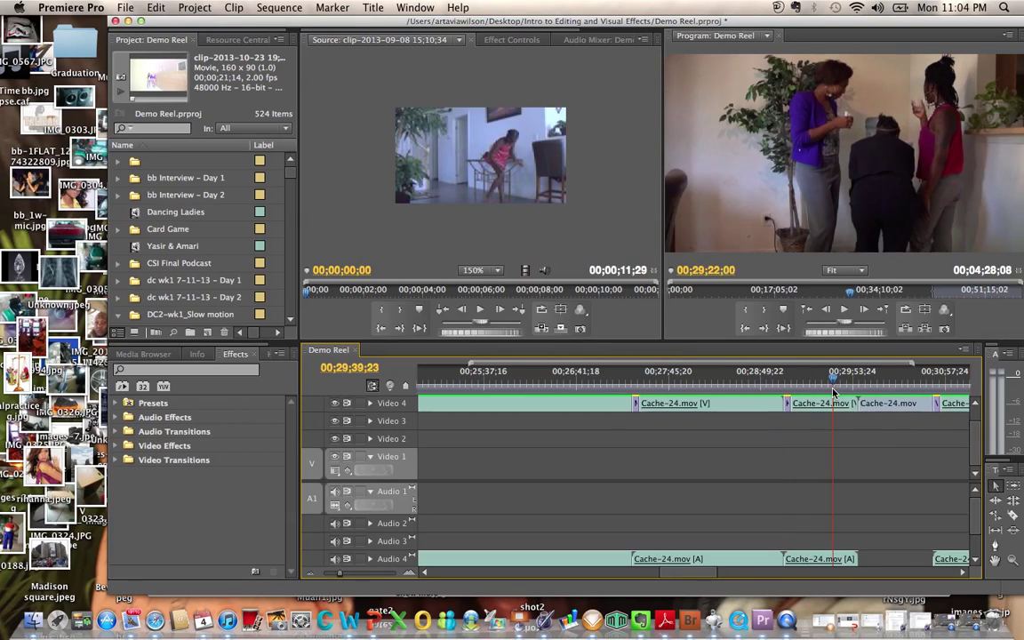
pyautogui.click(834, 388)
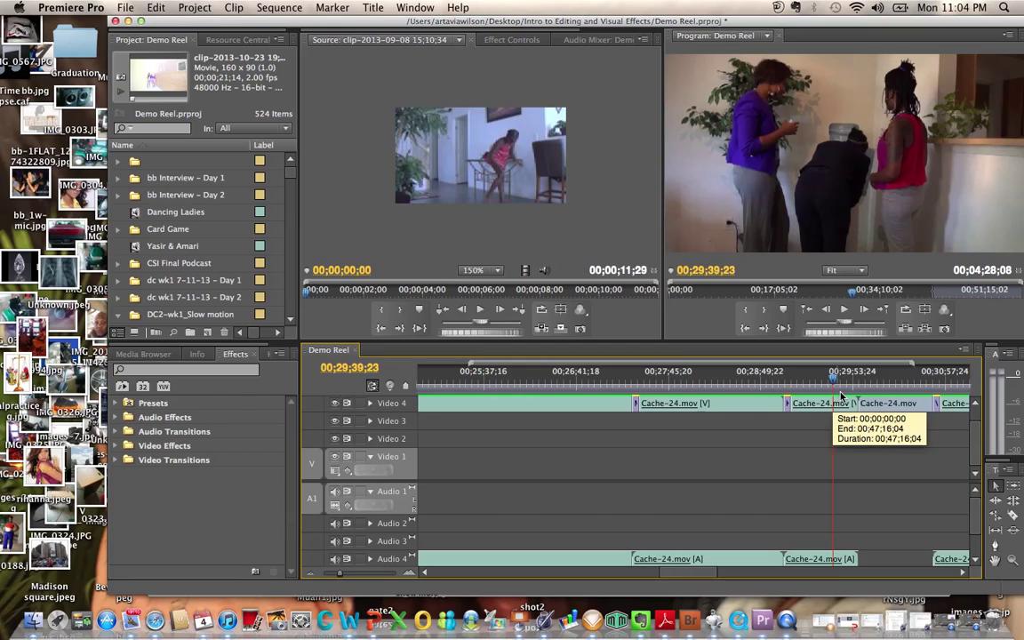
pyautogui.click(851, 391)
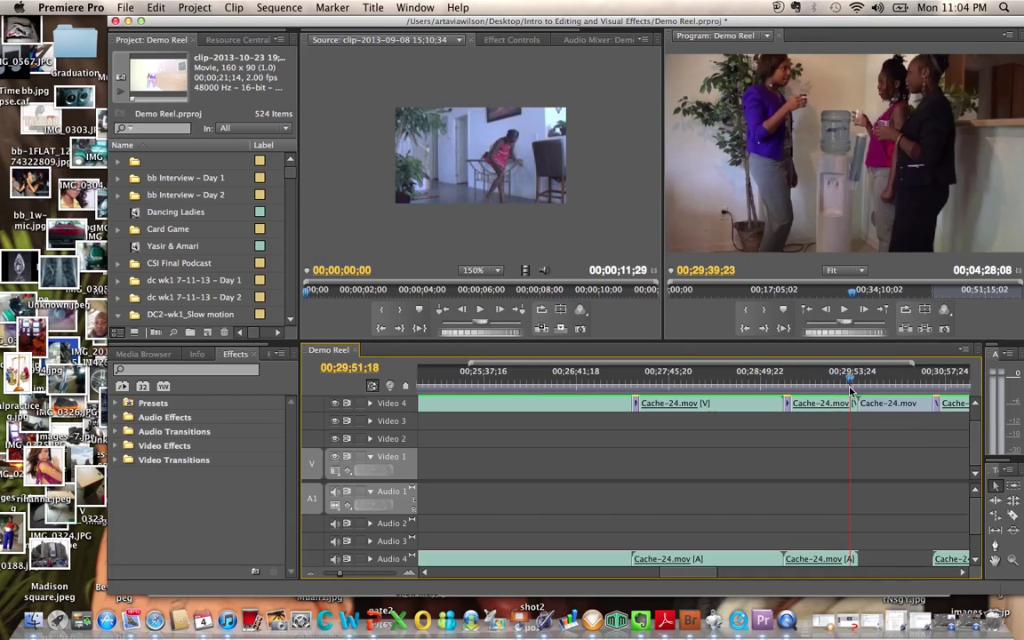
pyautogui.hscroll(4, 850, 391)
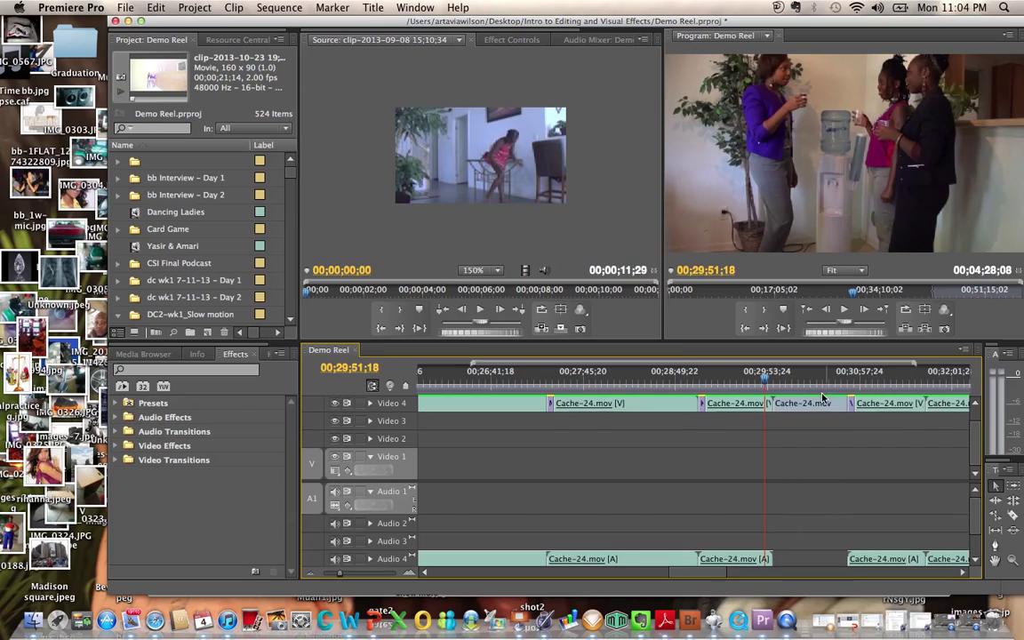
pyautogui.click(816, 392)
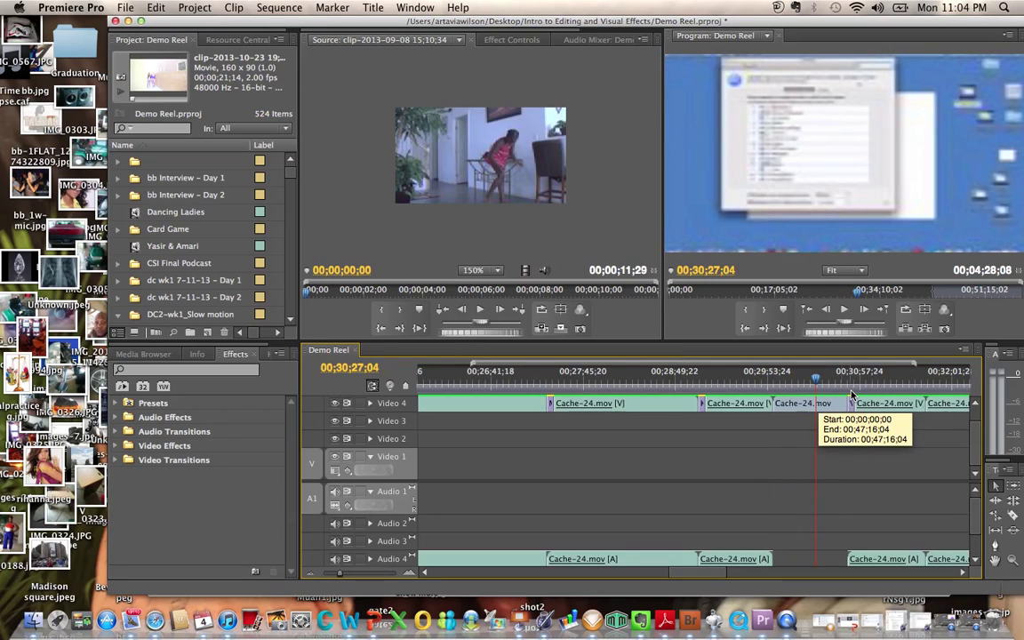
# Scrub from the Vegas Night Skyline title card into the night skyline footage
pyautogui.click(851, 391)
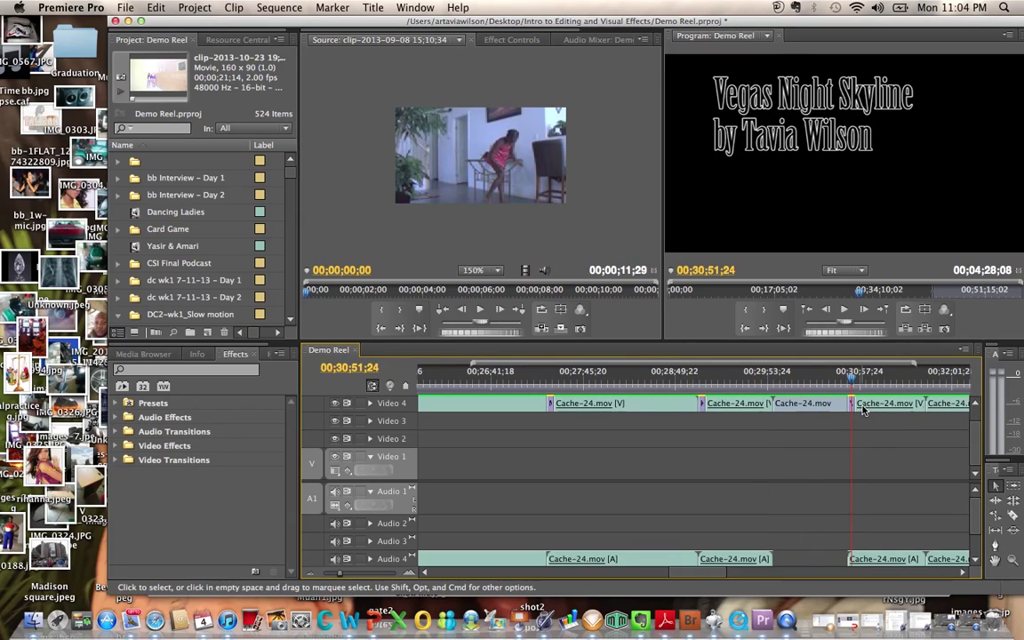
pyautogui.hscroll(3, 858, 400)
pyautogui.hscroll(2, 862, 407)
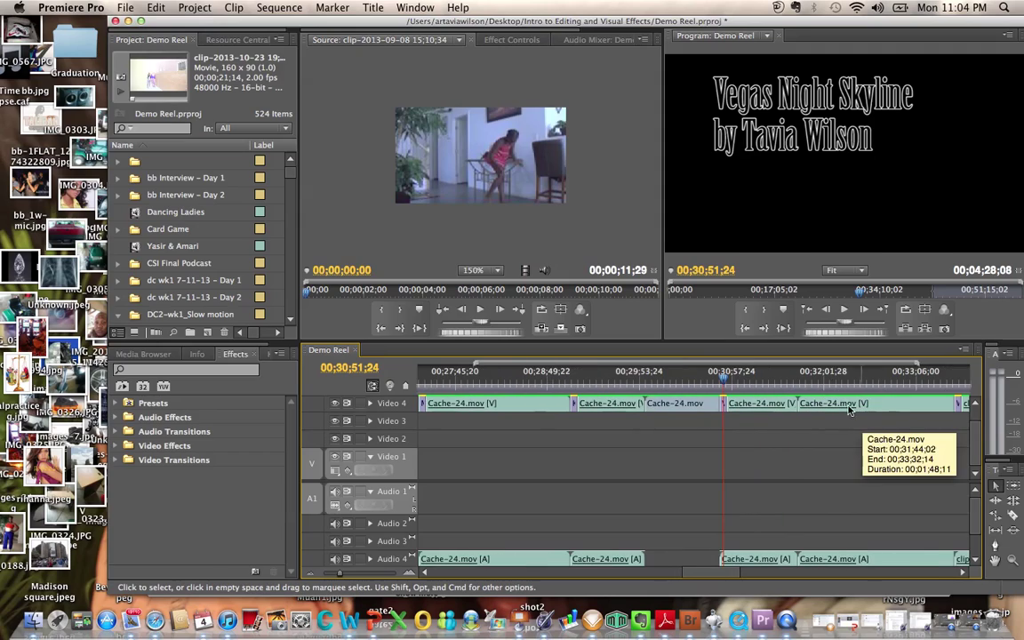
pyautogui.click(763, 401)
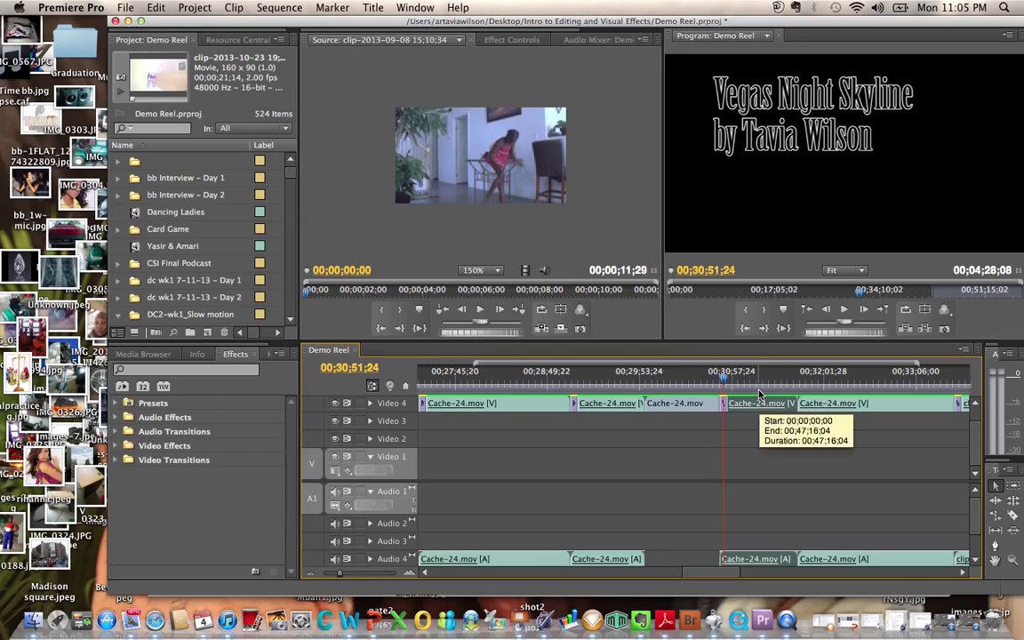
pyautogui.click(757, 377)
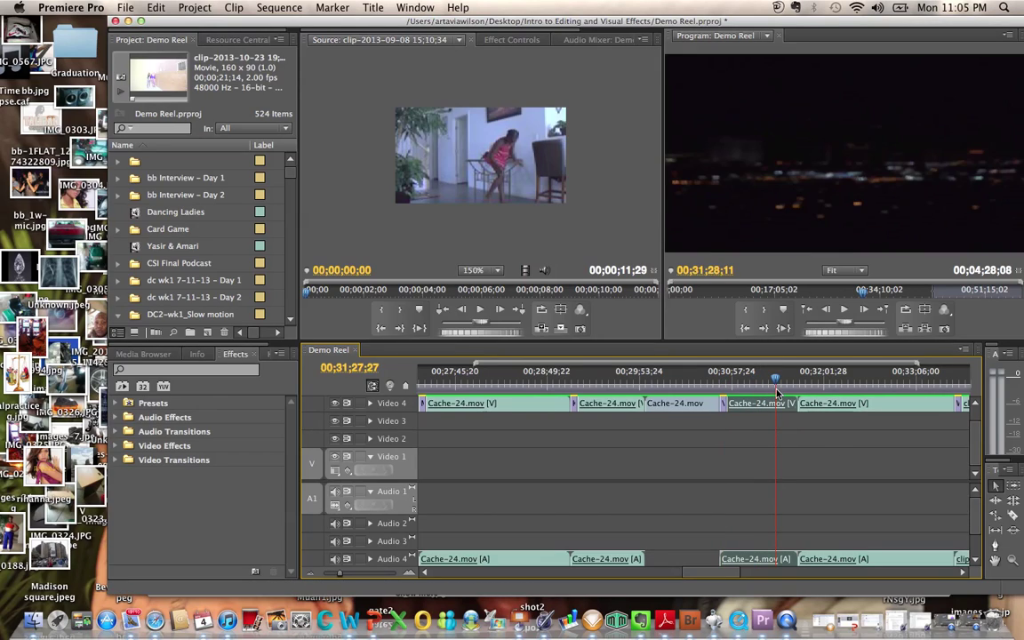
pyautogui.click(787, 392)
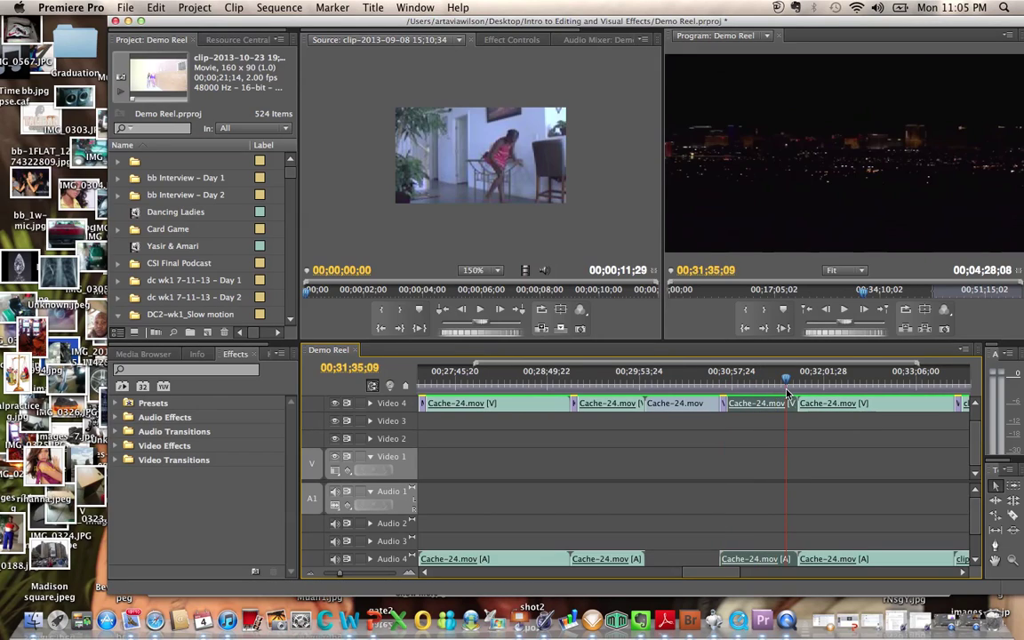
# Advance through the indoor footage to the Wetlands title card at 00;33;36;24
pyautogui.click(814, 392)
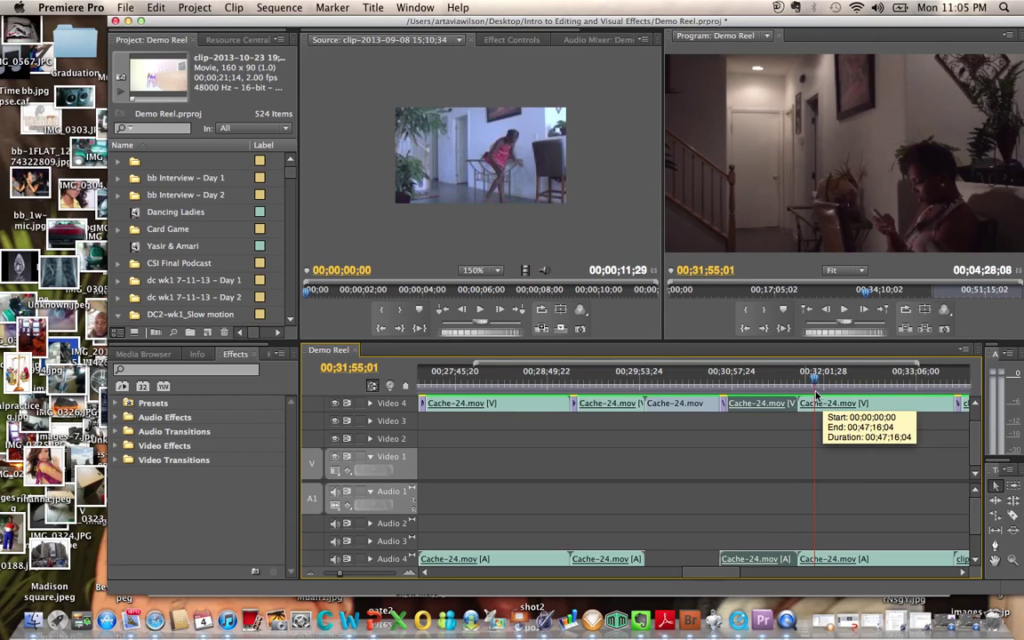
pyautogui.click(859, 395)
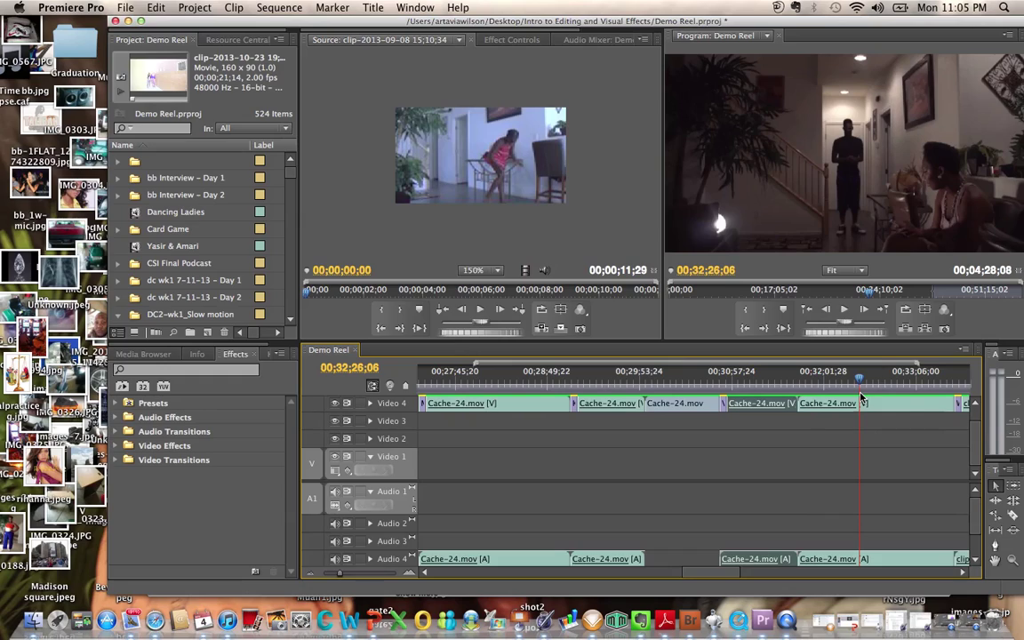
pyautogui.click(906, 394)
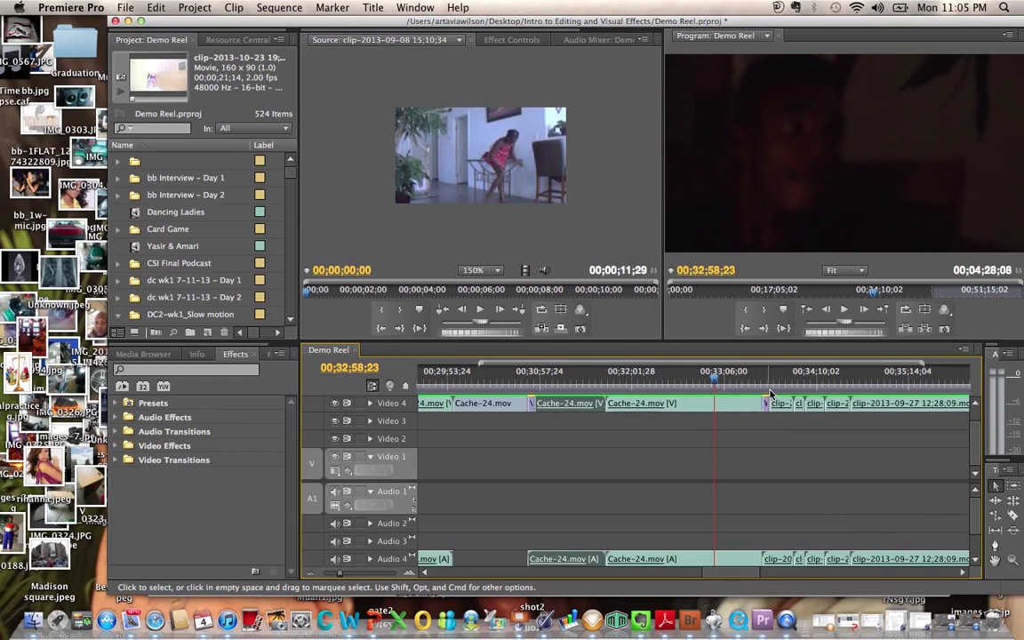
pyautogui.click(769, 393)
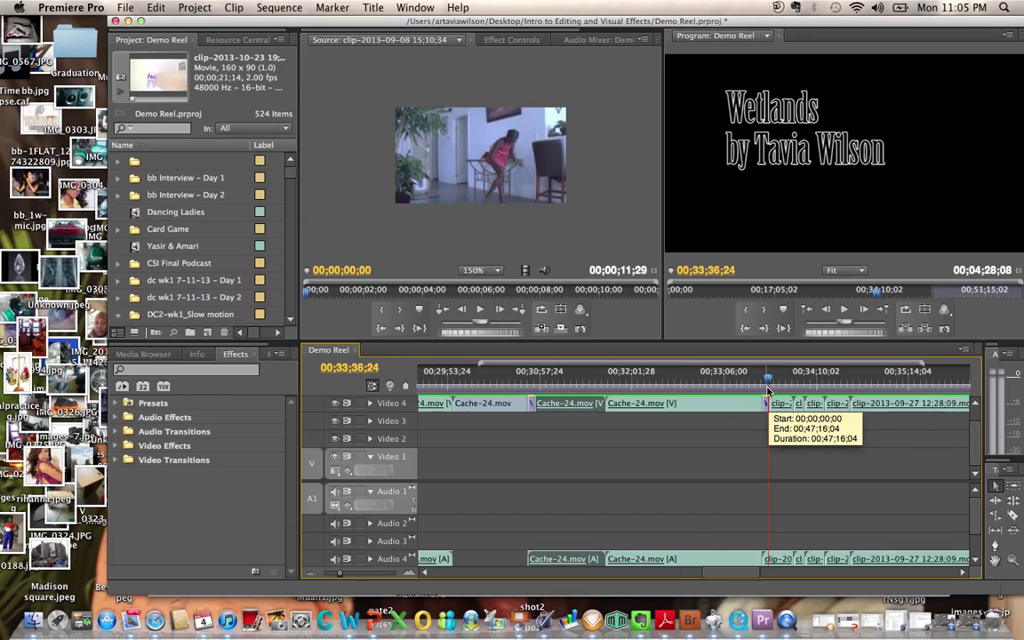
# Scrub through the Wetlands landscape and palm-tree shots to the Dancing Ladies title at 00;36;50;14
pyautogui.moveTo(781, 391); pyautogui.dragTo(848, 397)
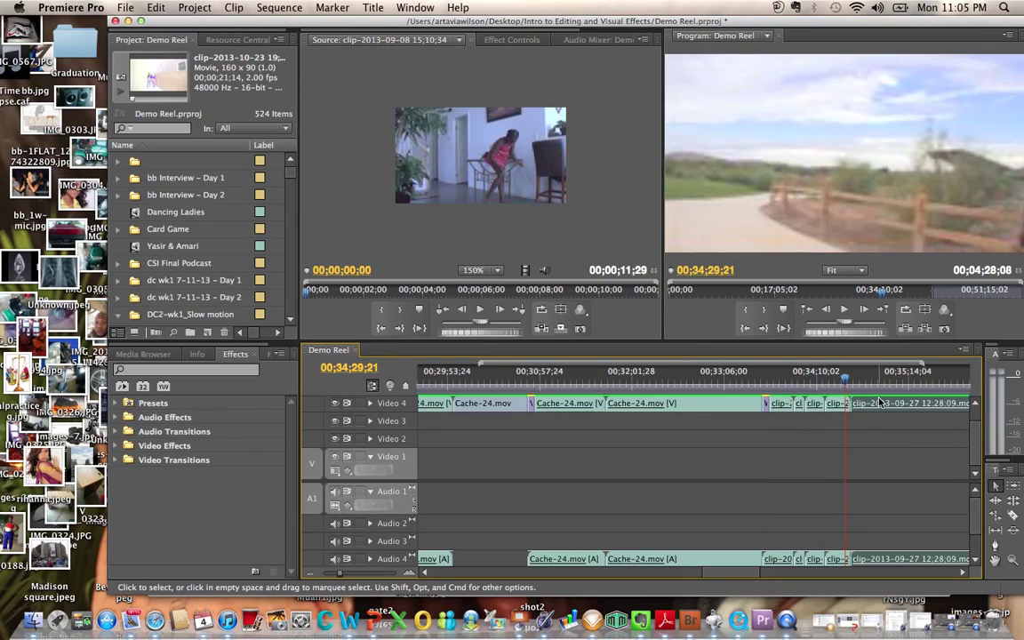
pyautogui.click(877, 392)
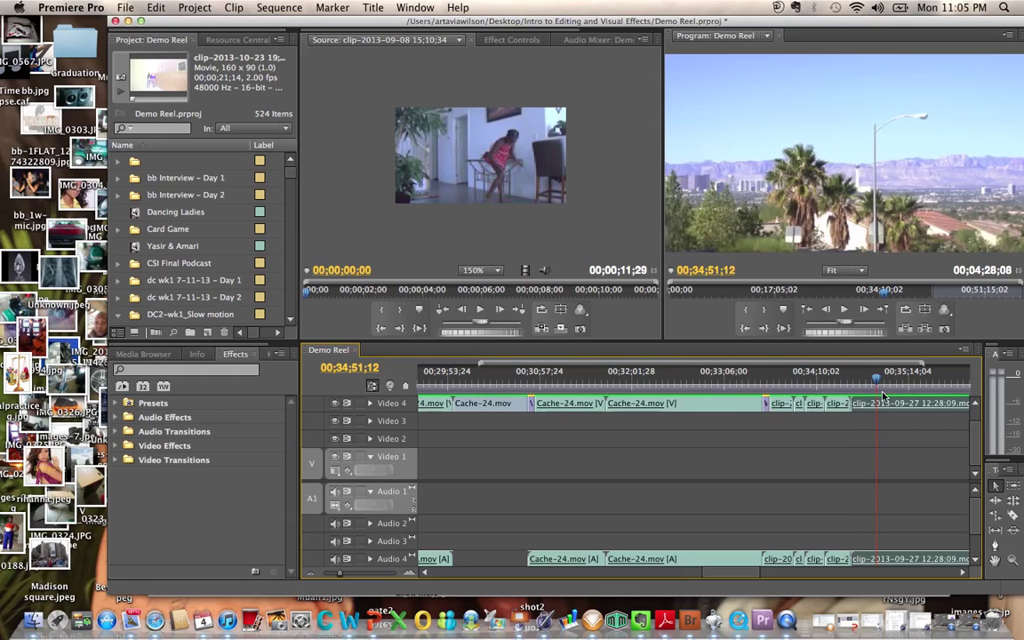
pyautogui.hscroll(5, 882, 396)
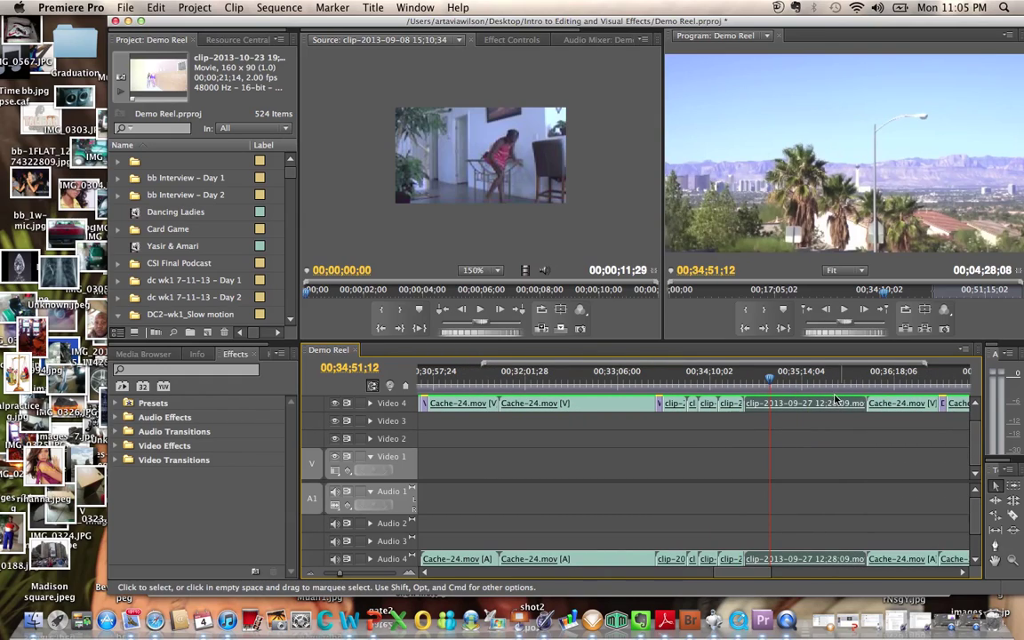
pyautogui.click(833, 393)
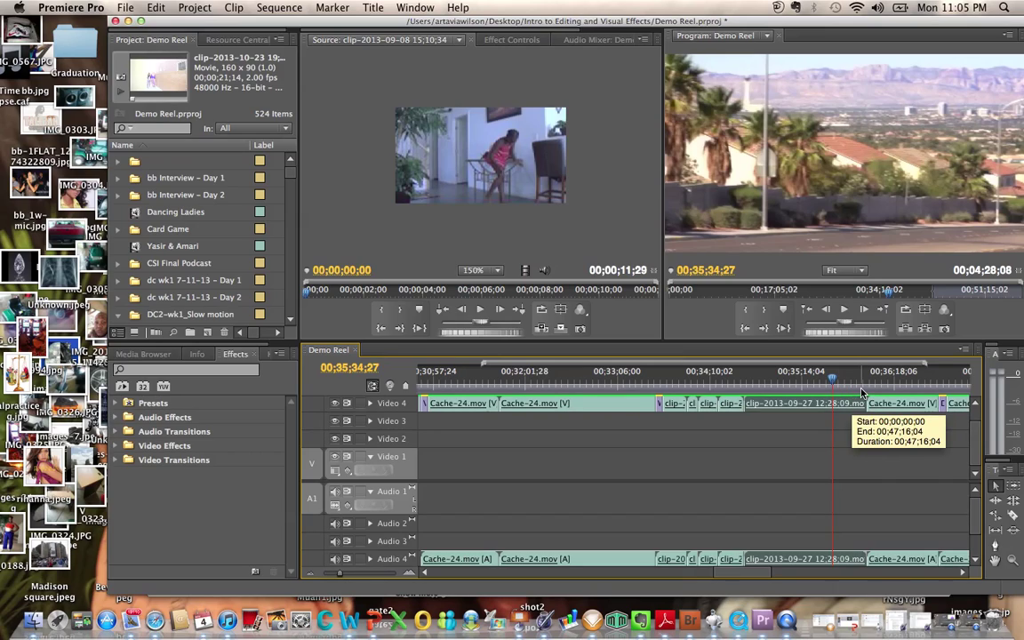
pyautogui.click(895, 392)
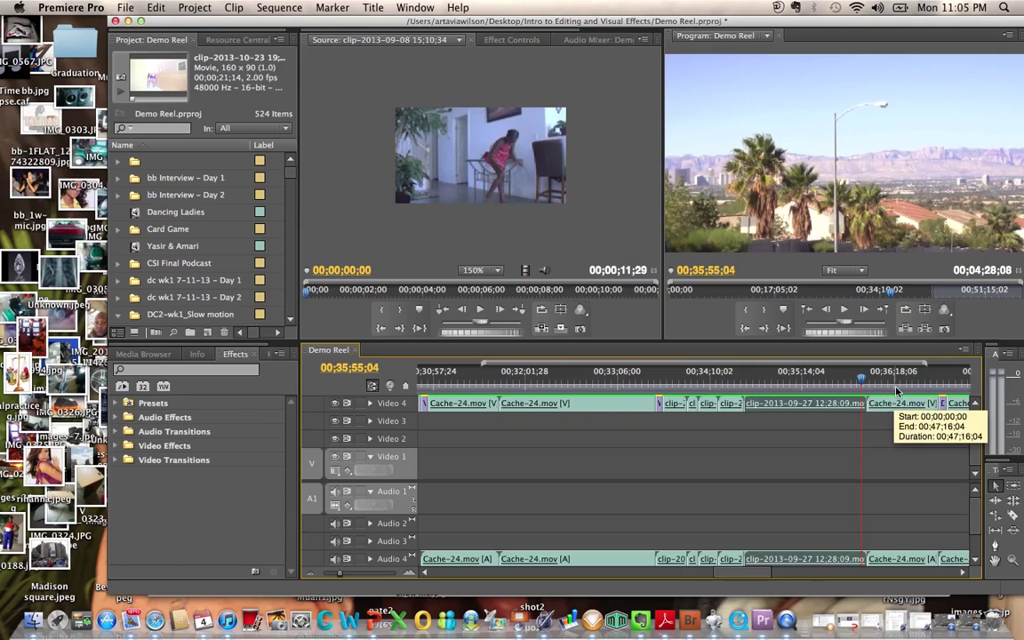
pyautogui.hscroll(4, 871, 405)
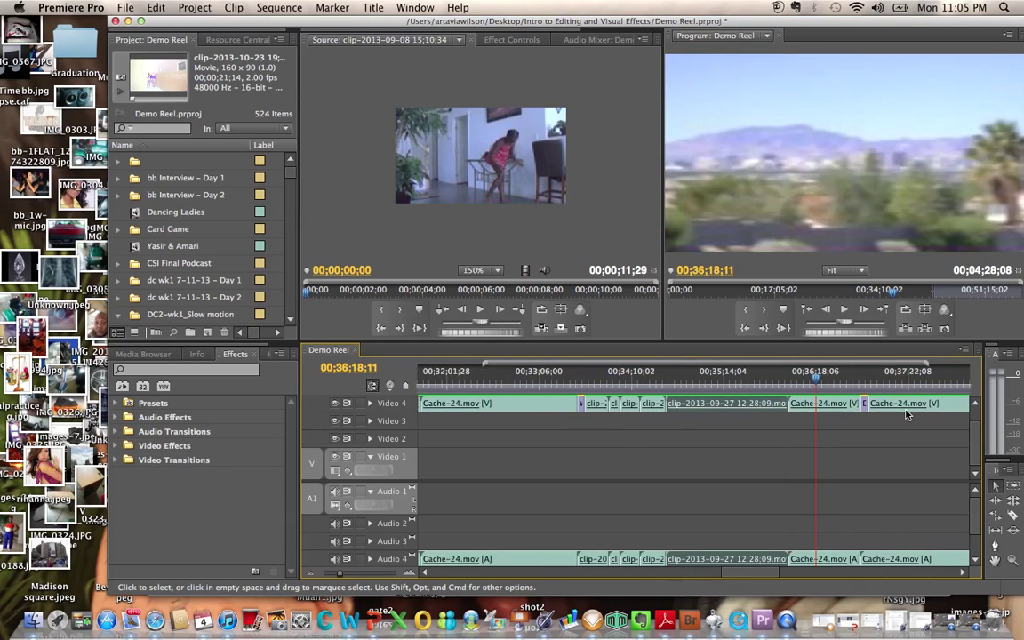
pyautogui.click(855, 389)
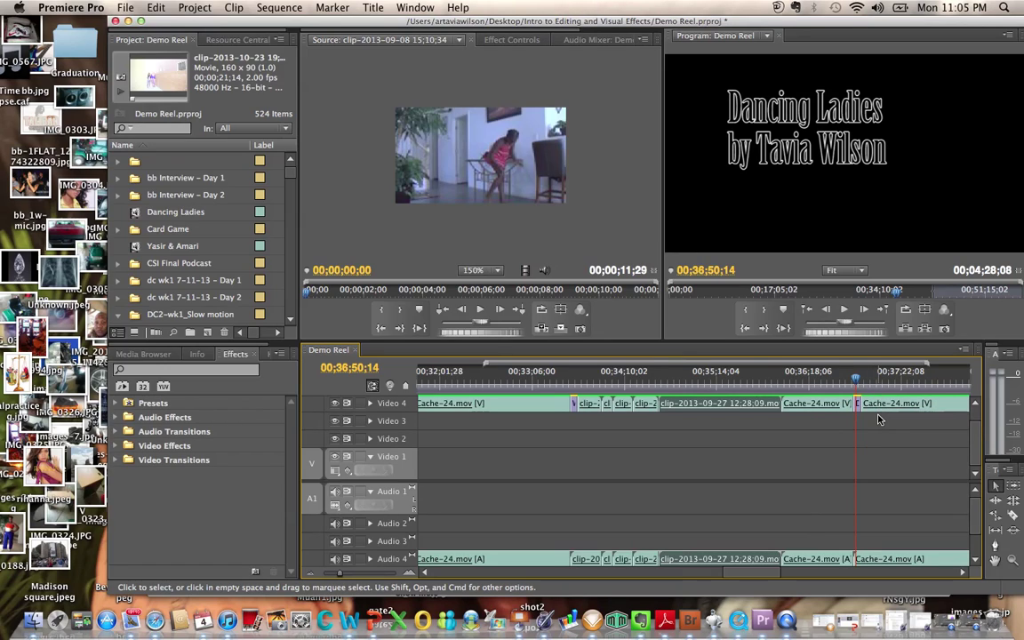
# Scrub from the staircase shot into the dance footage, reaching 39;32;01
pyautogui.hscroll(8, 878, 420)
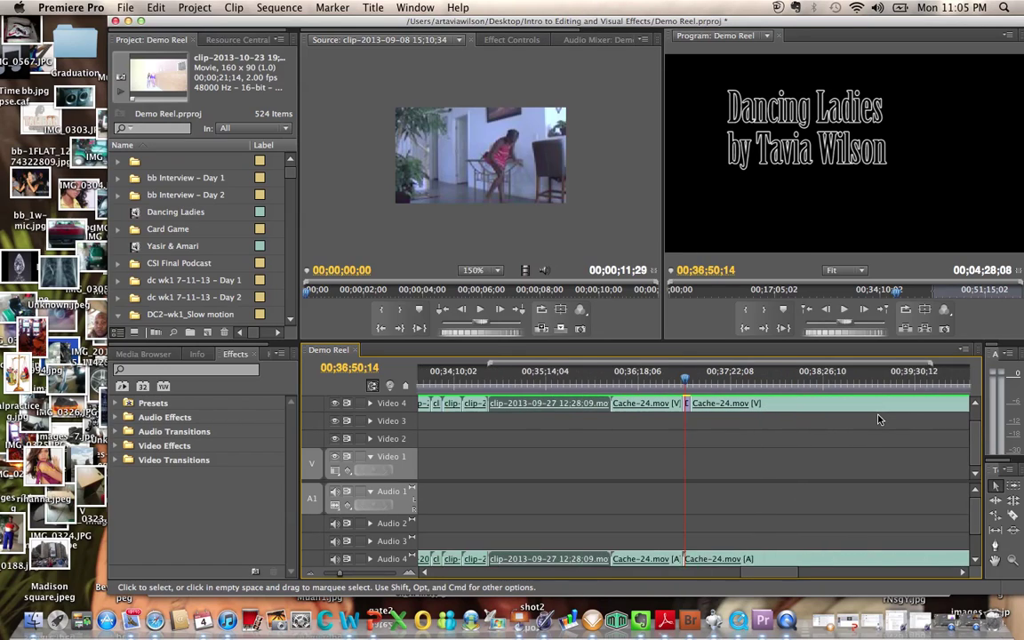
pyautogui.click(686, 384)
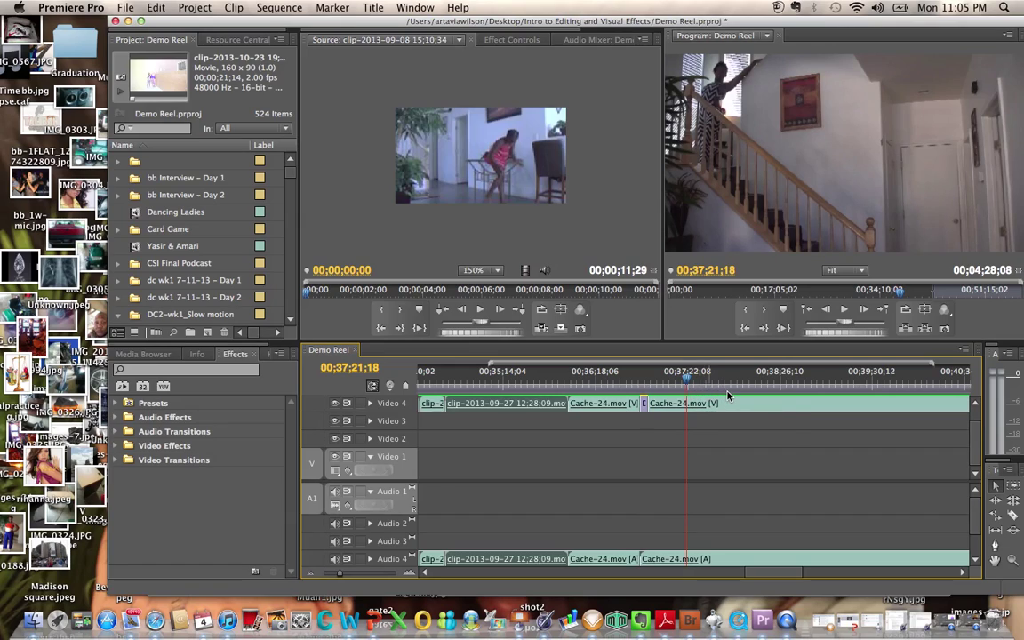
pyautogui.click(726, 384)
pyautogui.click(754, 392)
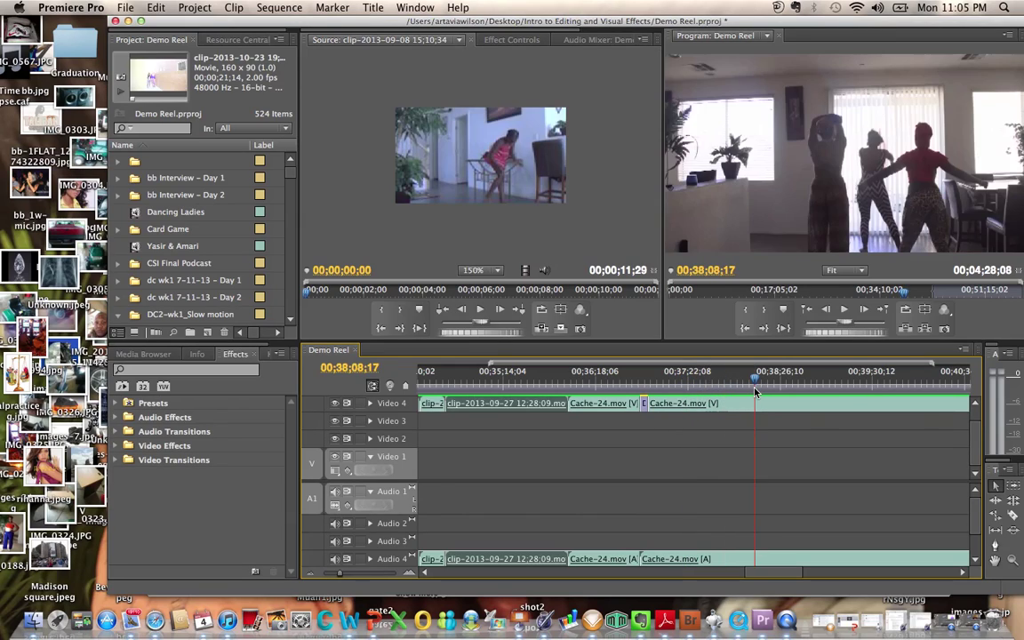
pyautogui.click(797, 389)
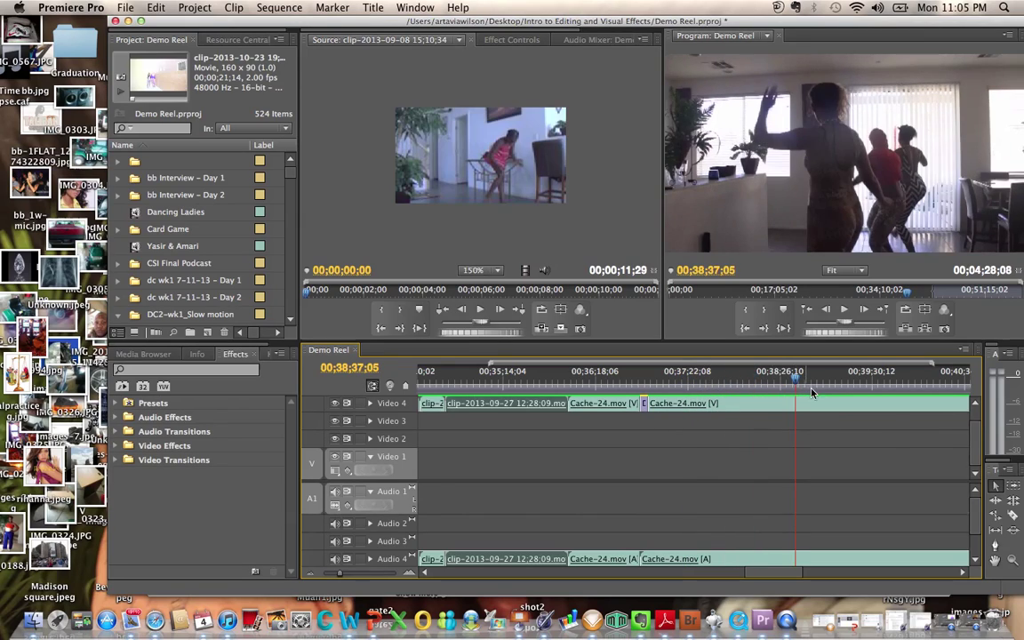
pyautogui.click(829, 387)
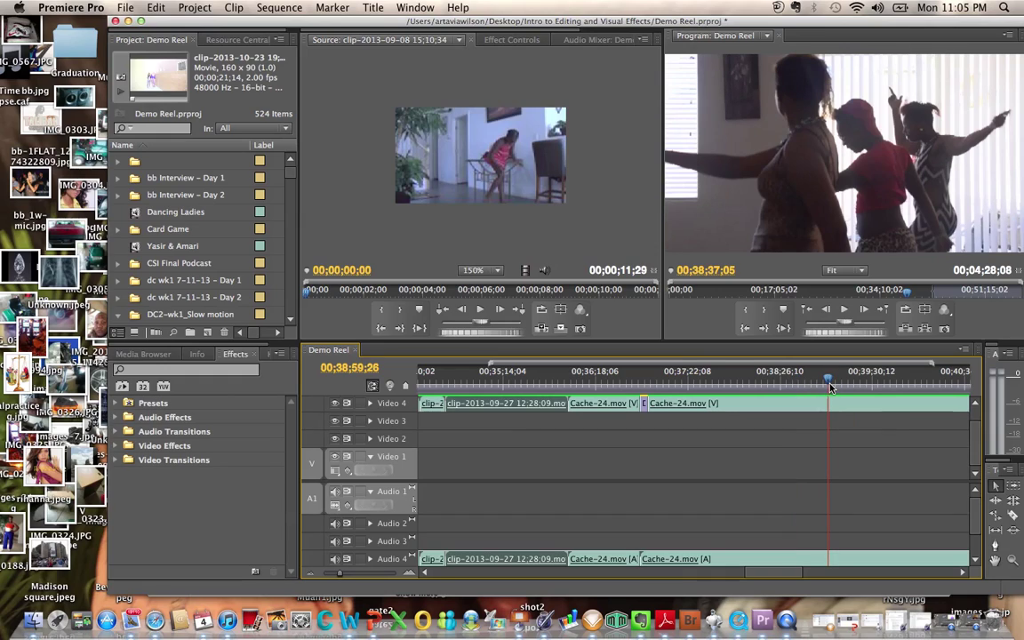
pyautogui.click(876, 389)
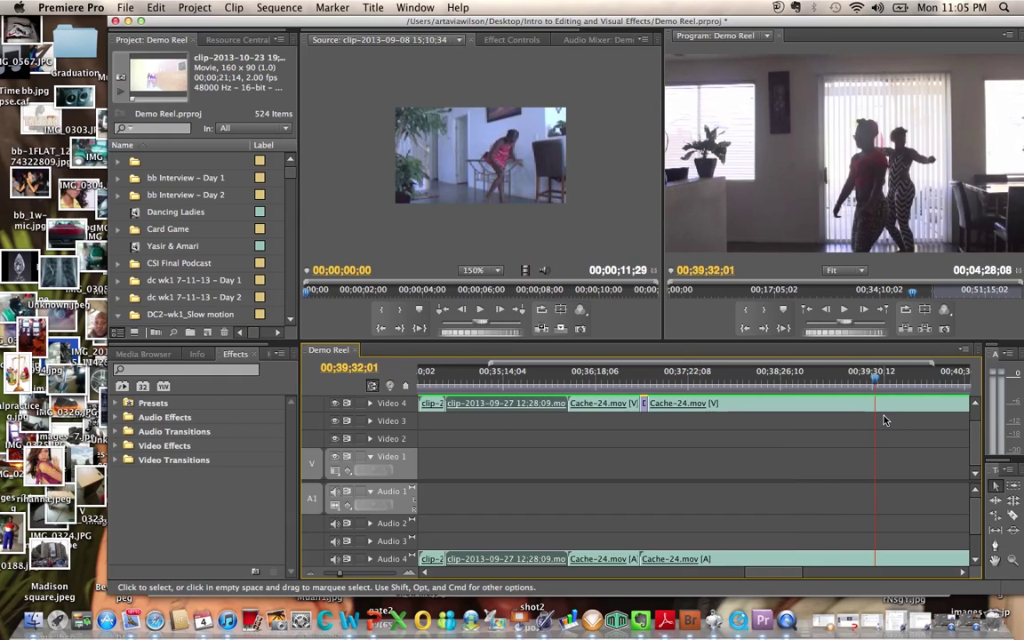
# Scrub the dance footage from 40;35;20 to 43;06;26, then save the project
pyautogui.scroll(-5, 800, 422)
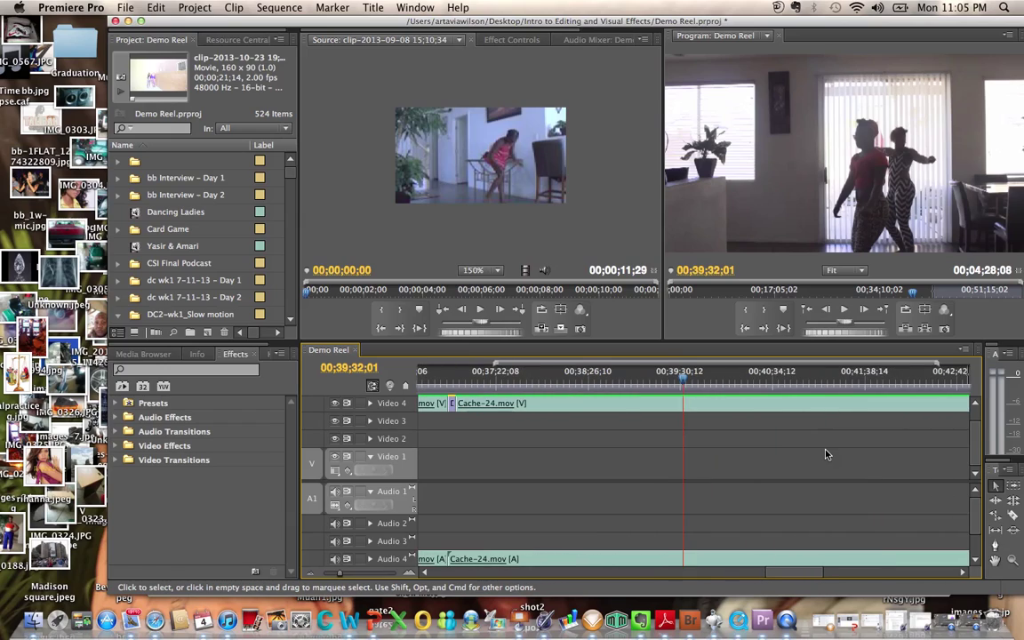
pyautogui.click(775, 388)
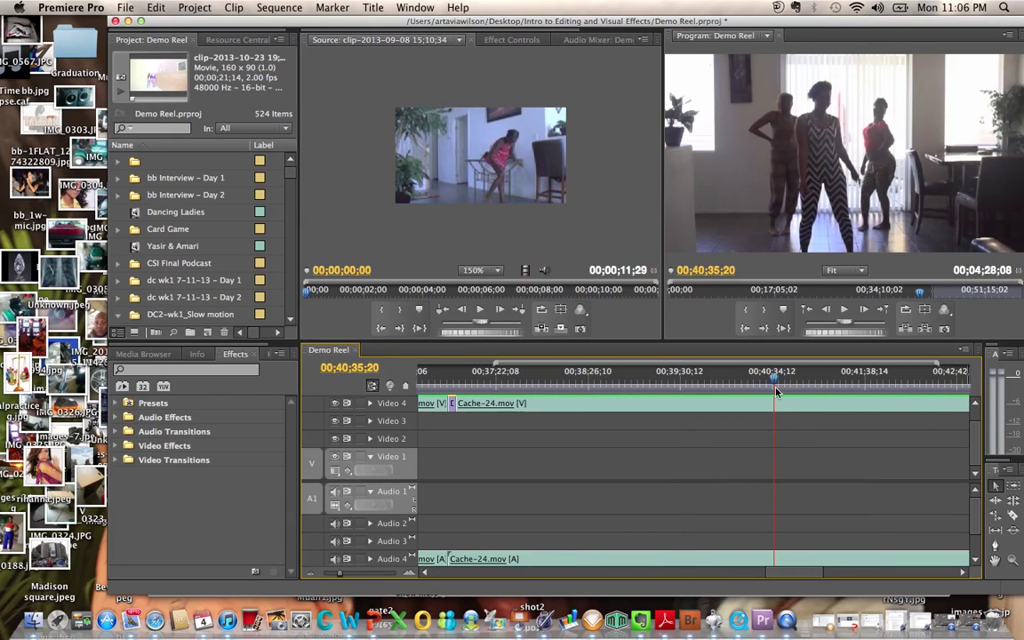
pyautogui.click(802, 388)
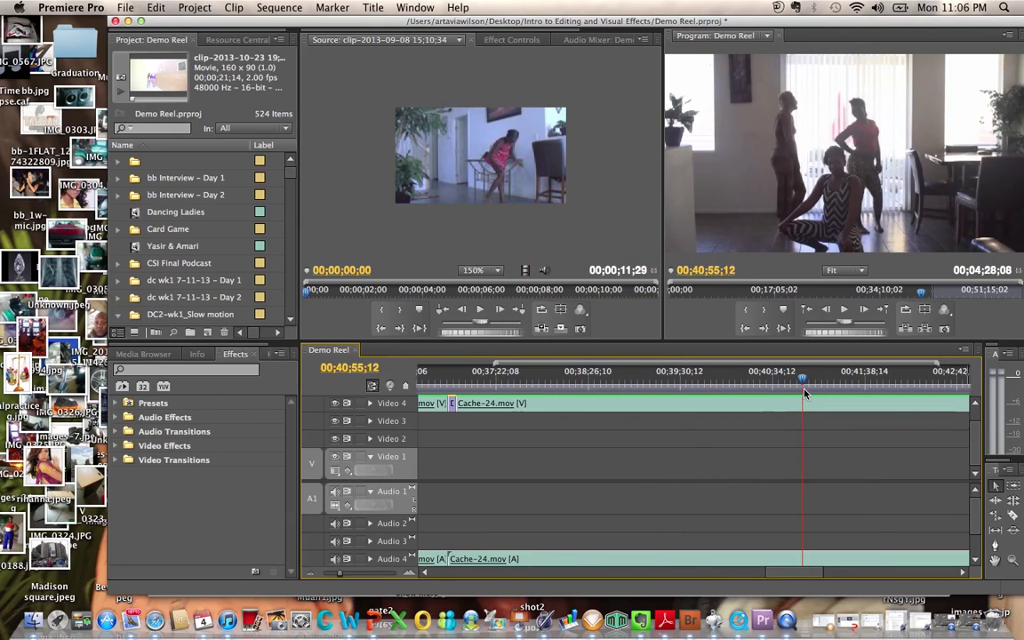
pyautogui.click(852, 389)
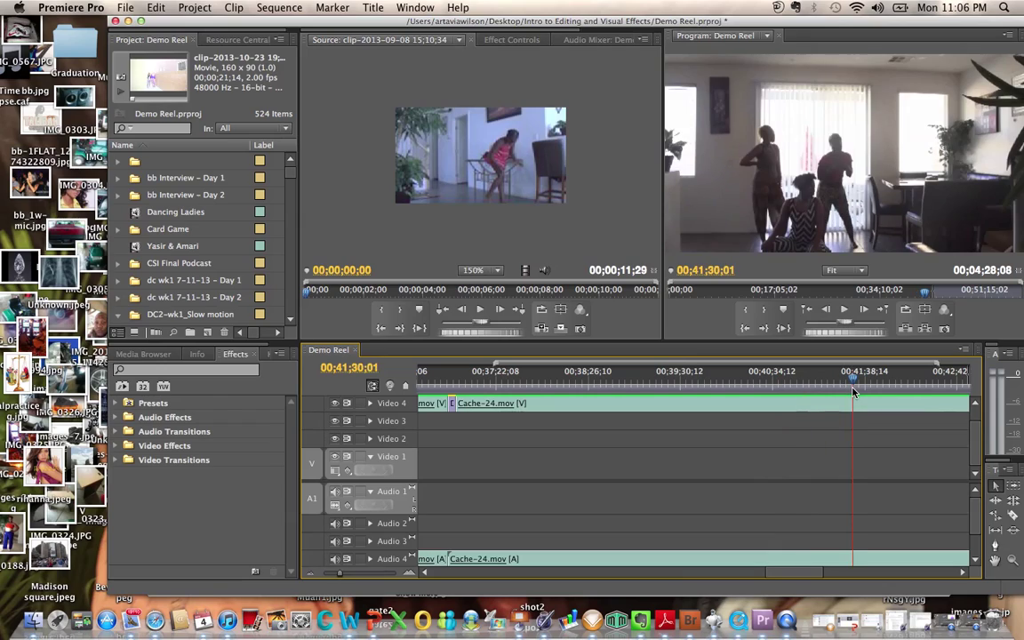
pyautogui.click(904, 389)
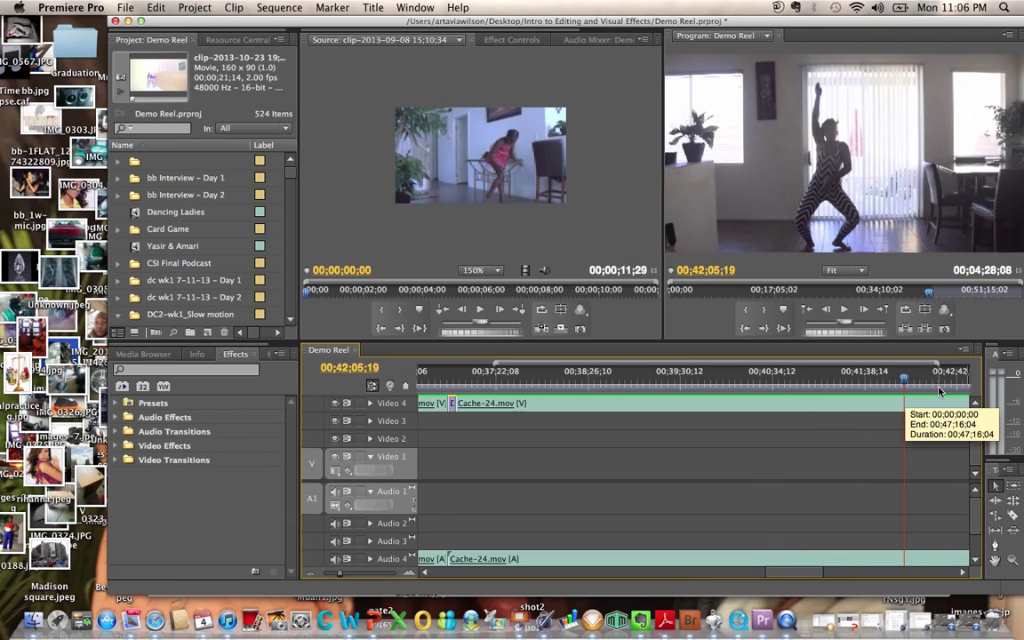
pyautogui.click(940, 388)
pyautogui.hscroll(3, 932, 439)
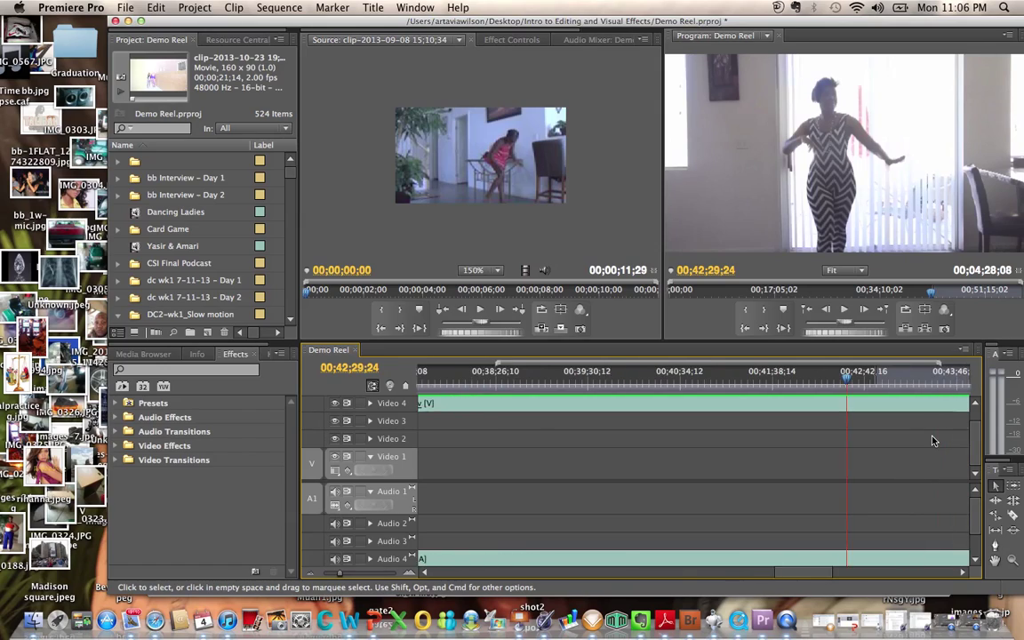
pyautogui.click(871, 393)
pyautogui.press('super+s')
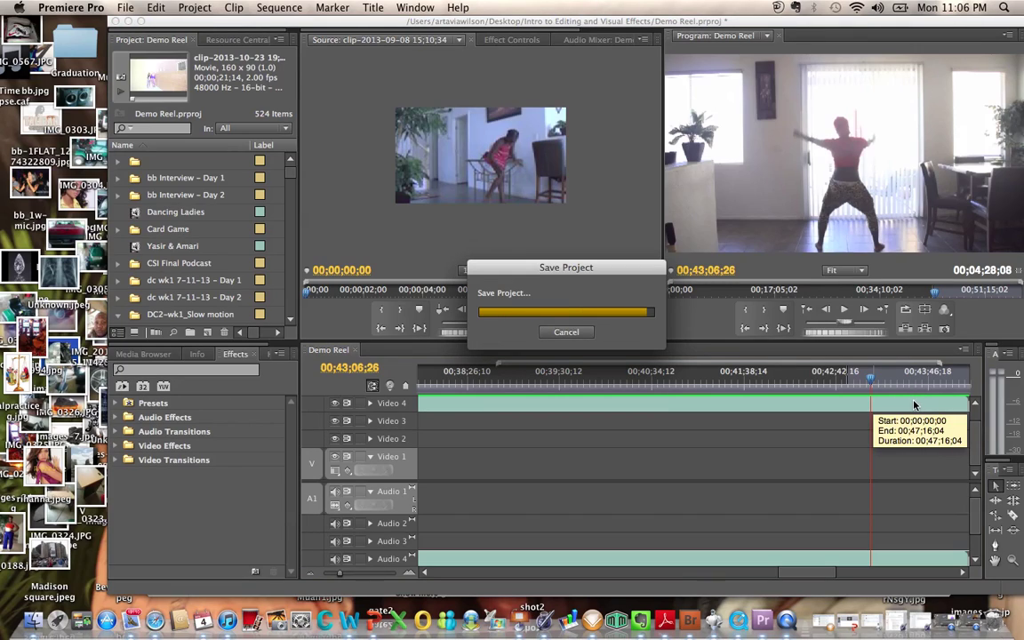
pyautogui.hscroll(5, 904, 415)
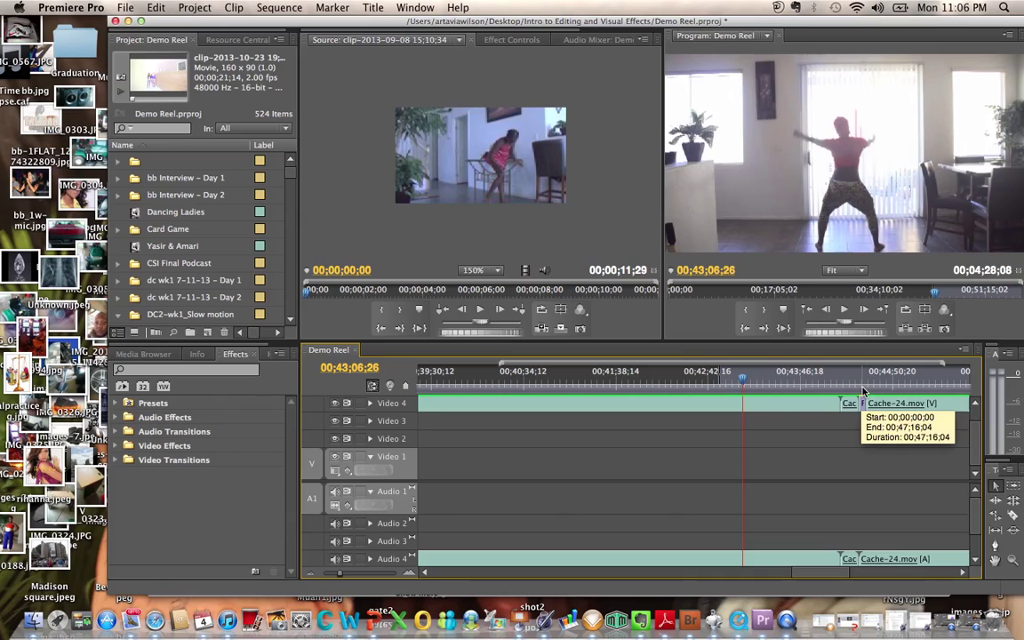
# Scrub from the First Date title card through the bathroom phone scene to 45;38;00
pyautogui.click(862, 387)
pyautogui.hscroll(3, 873, 436)
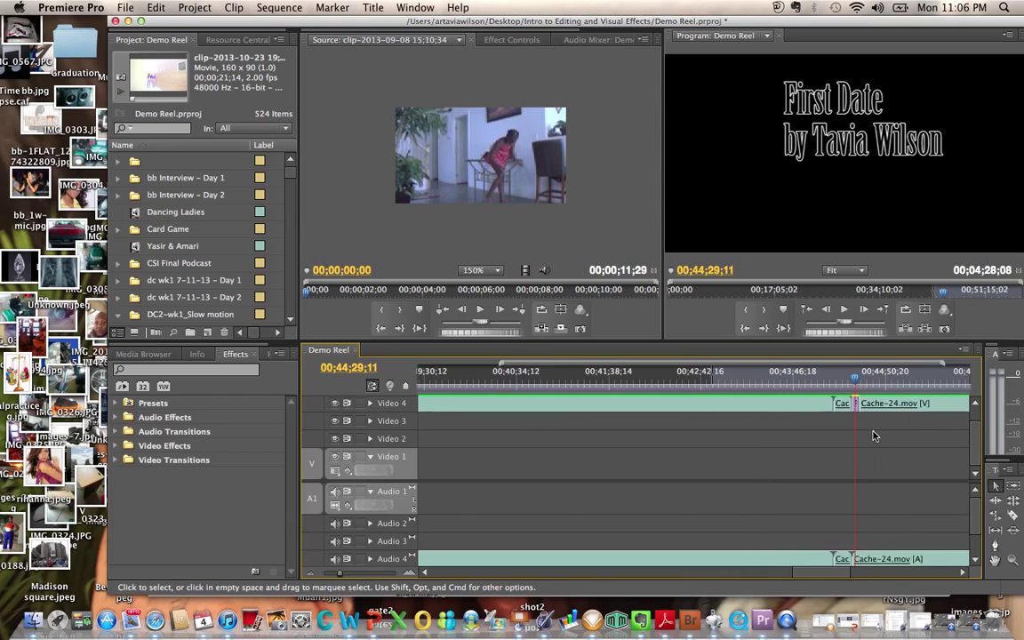
pyautogui.click(828, 395)
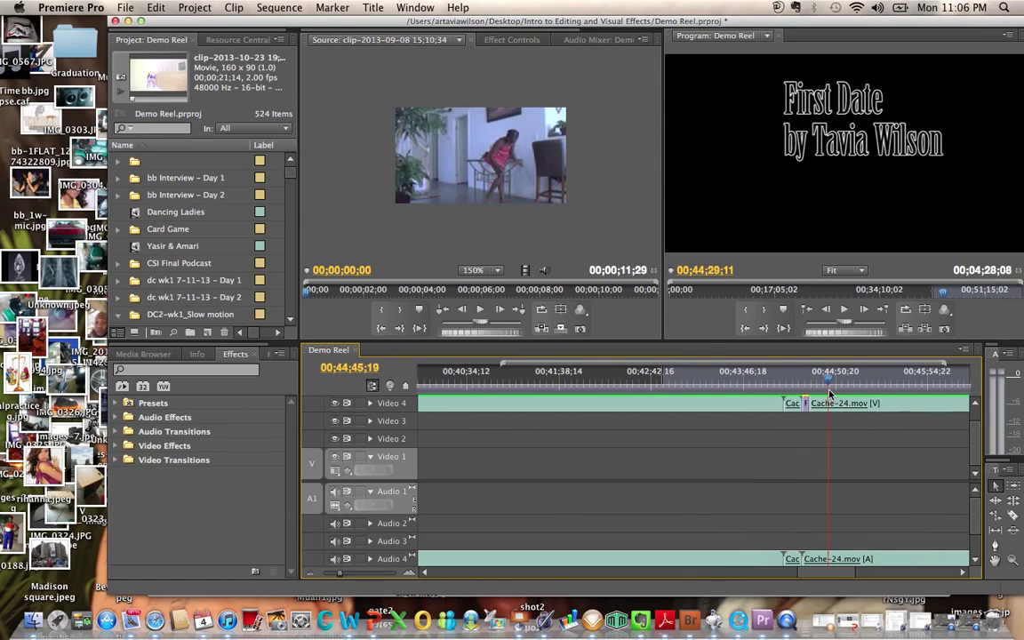
pyautogui.hscroll(4, 755, 404)
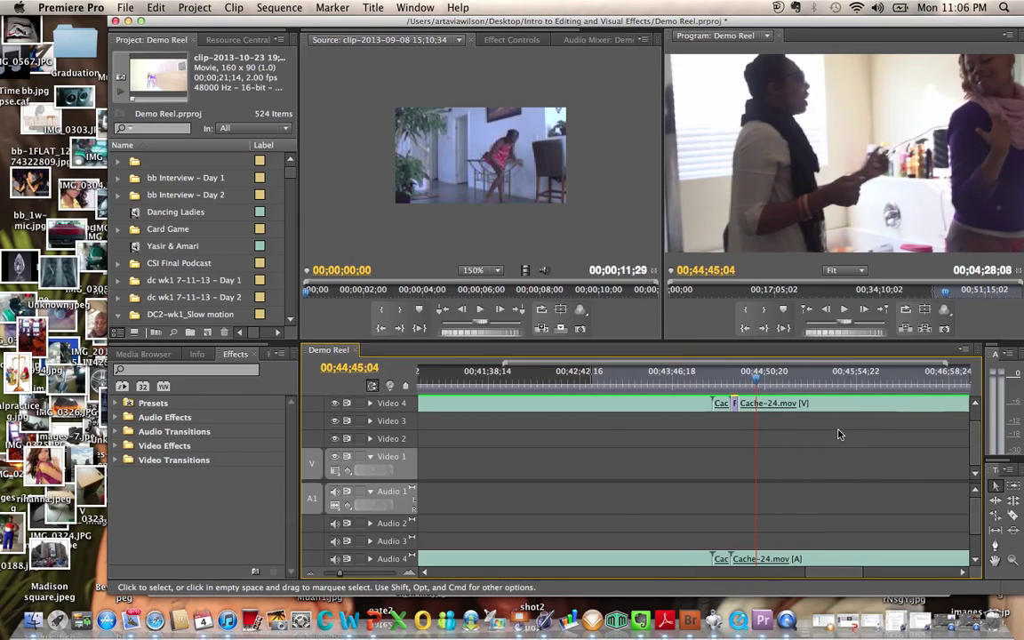
pyautogui.click(774, 382)
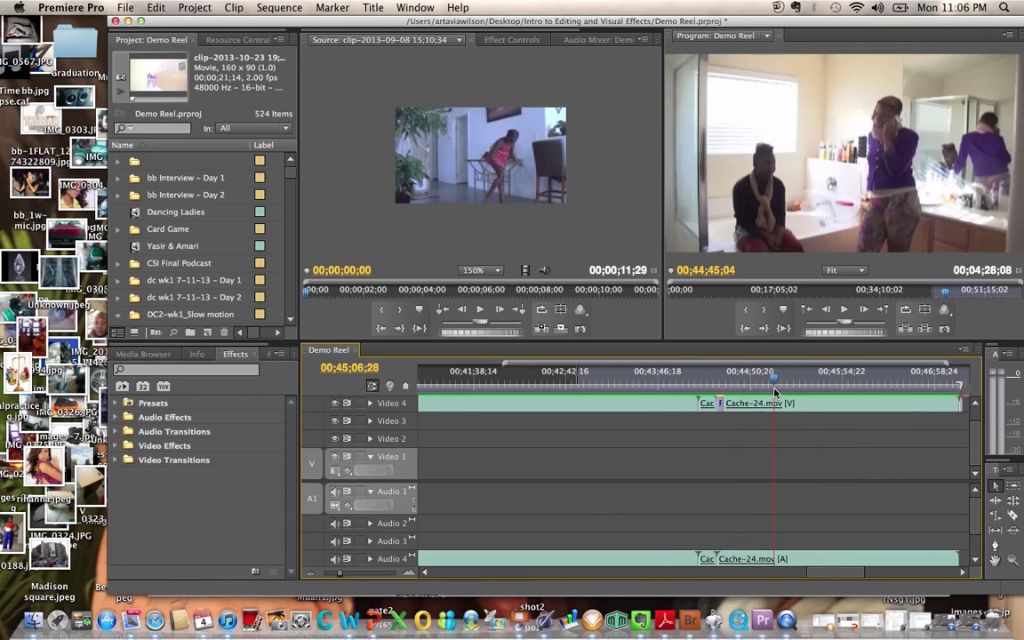
pyautogui.click(800, 382)
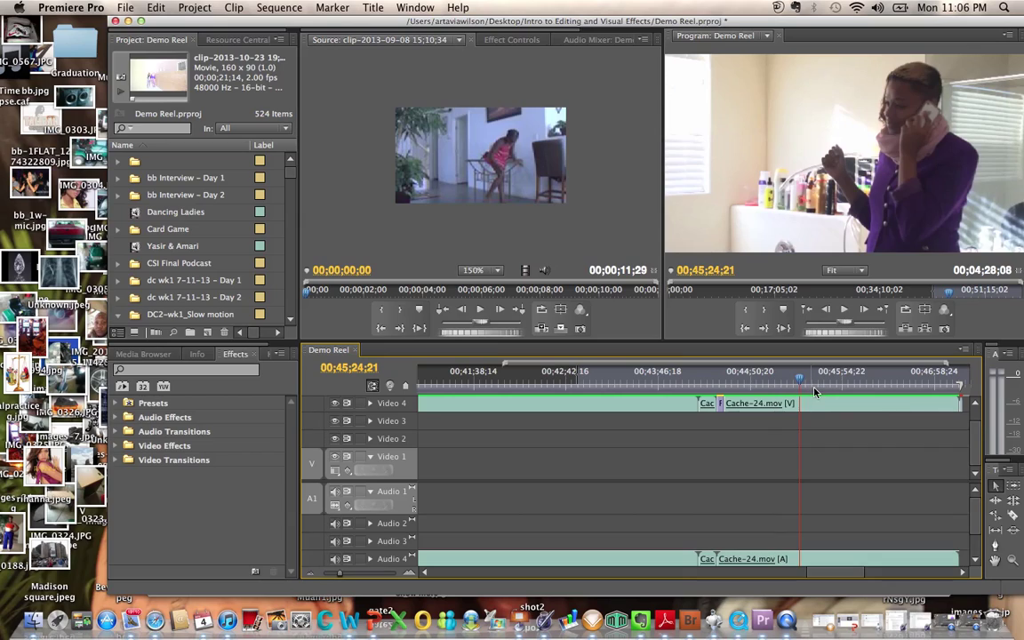
pyautogui.click(817, 383)
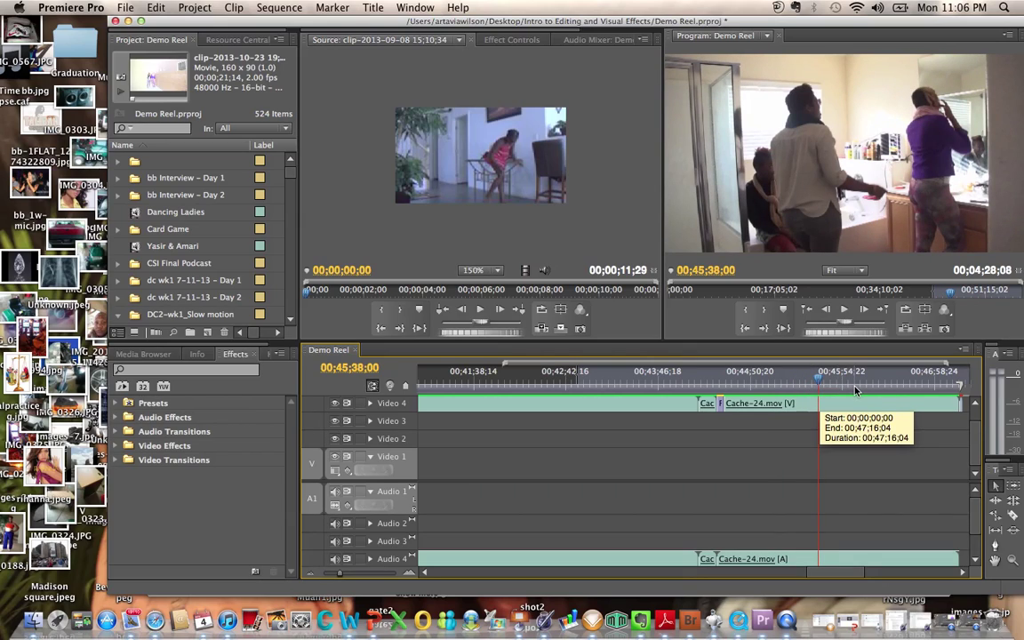
# Scrub through the car, staircase and walking shots to the sequence end at 00;47;12;12
pyautogui.click(852, 388)
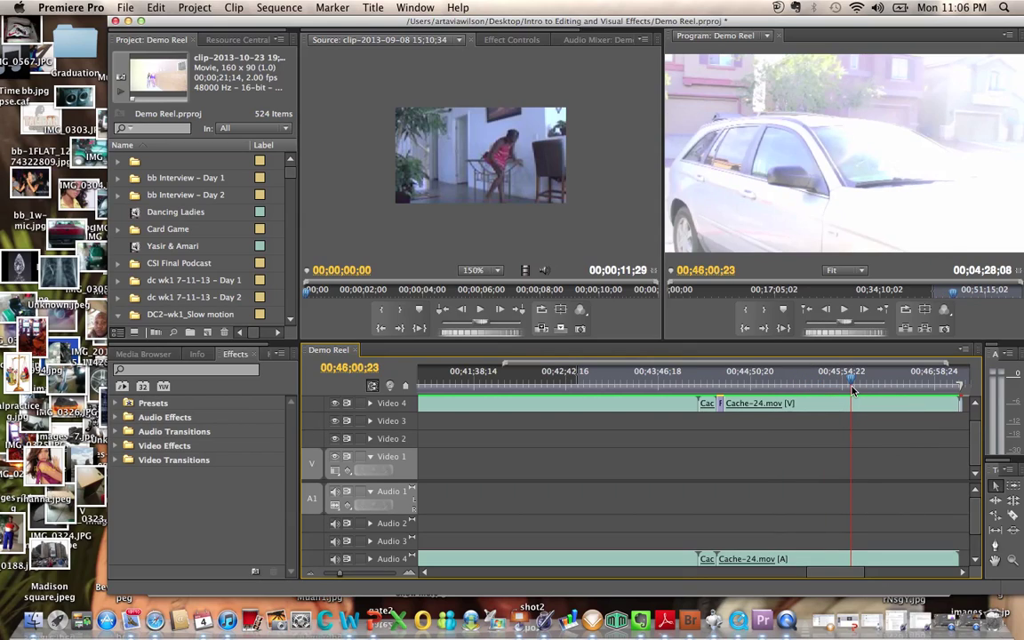
pyautogui.click(871, 387)
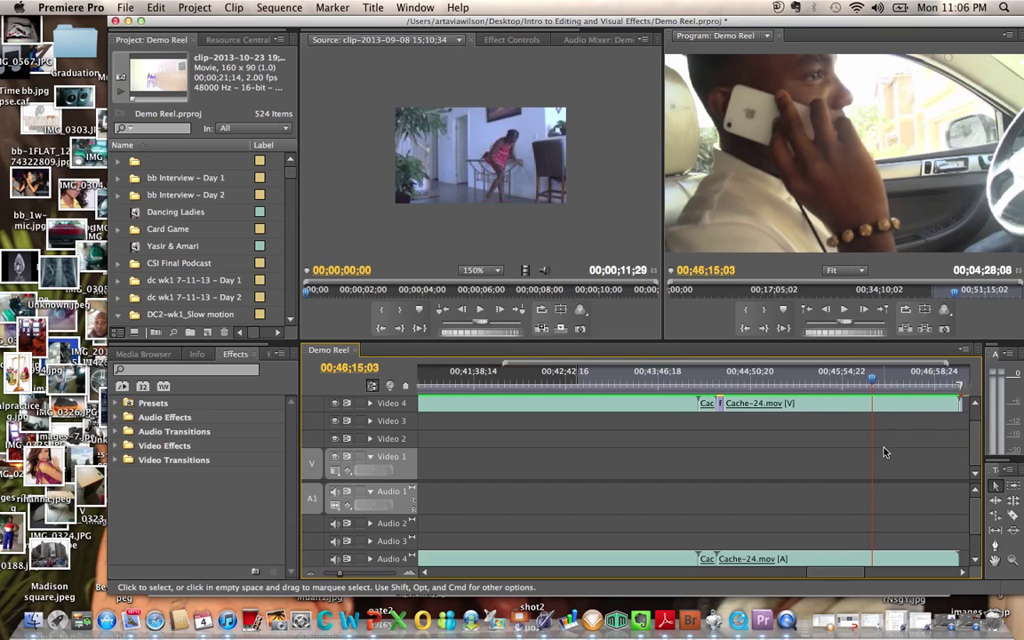
pyautogui.hscroll(3, 887, 448)
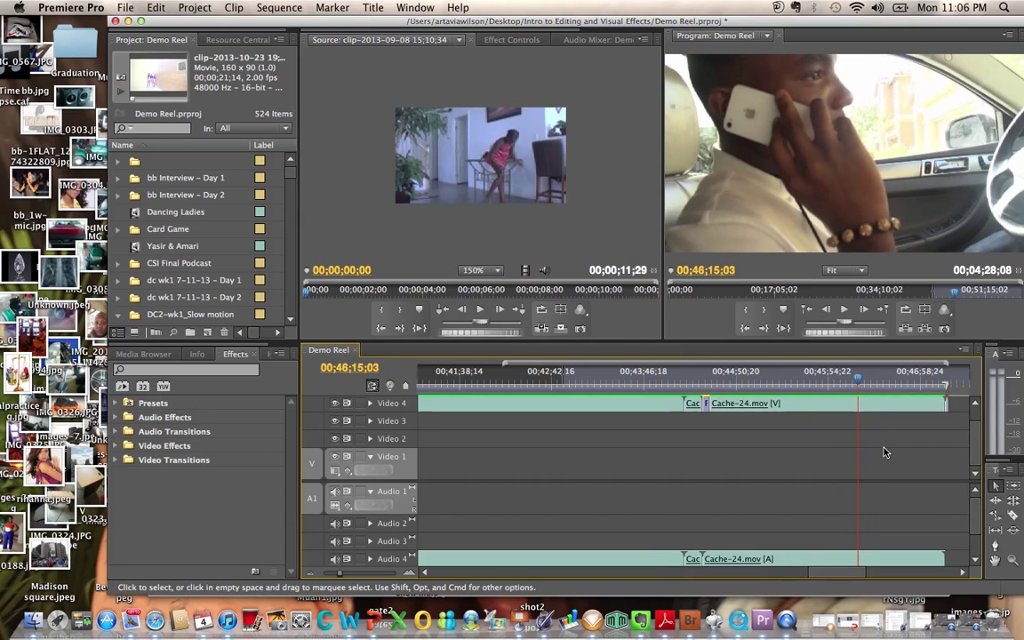
pyautogui.click(858, 391)
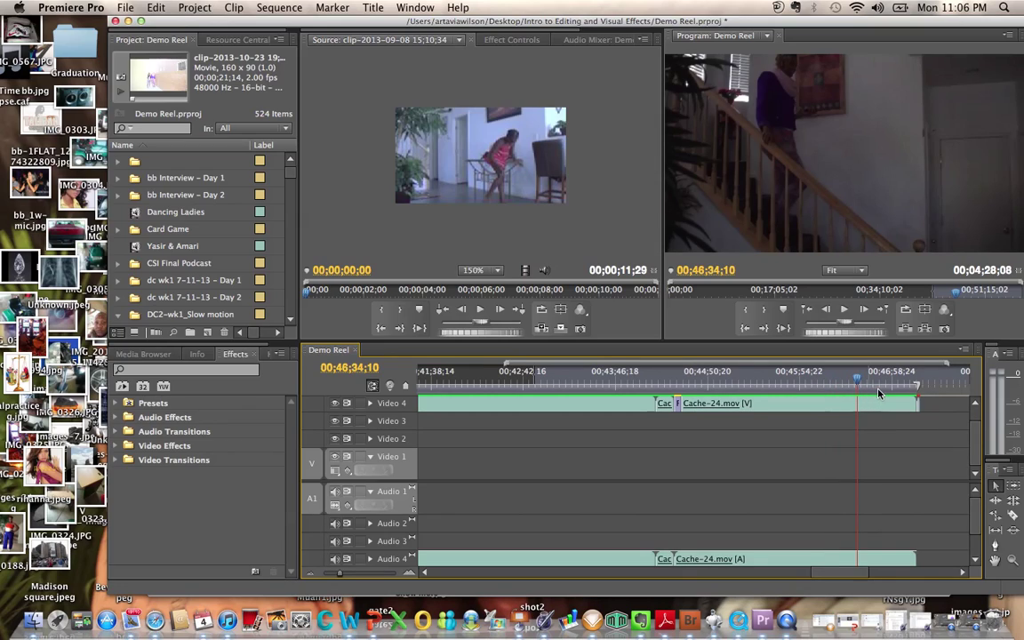
pyautogui.click(886, 389)
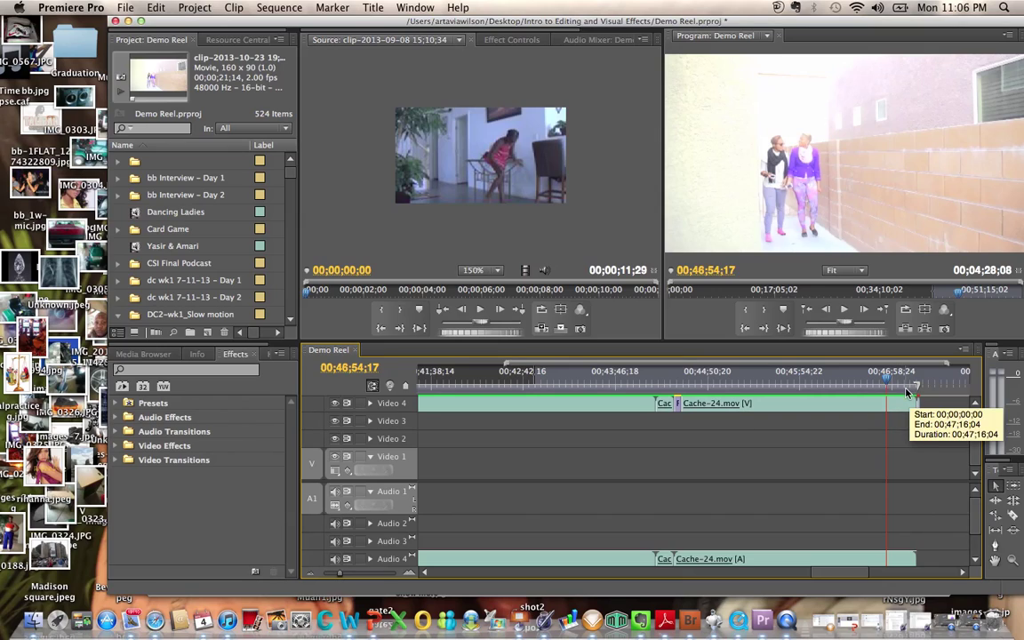
pyautogui.click(906, 391)
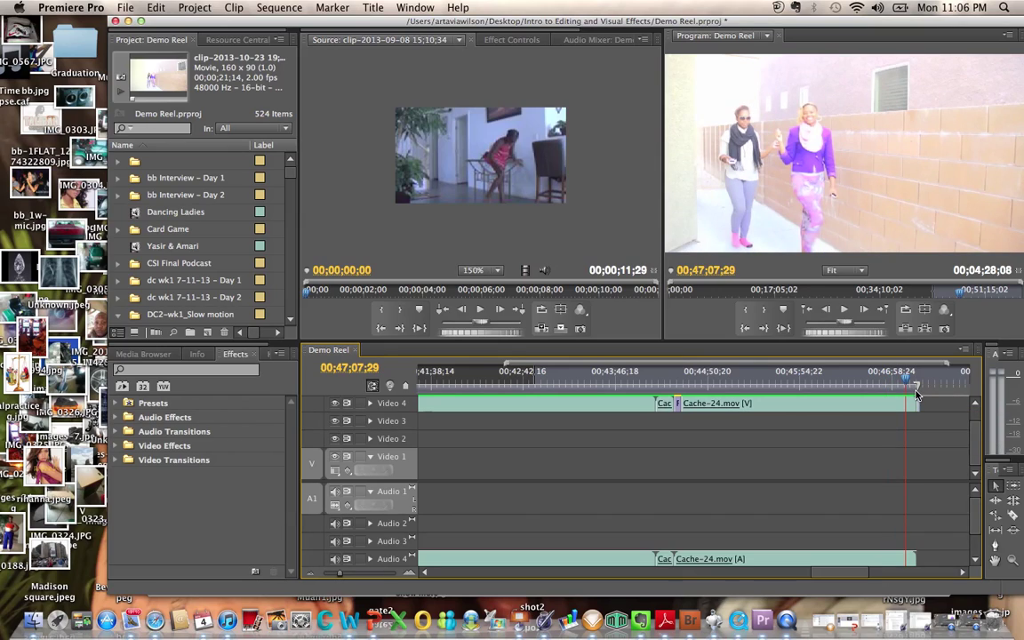
pyautogui.click(913, 388)
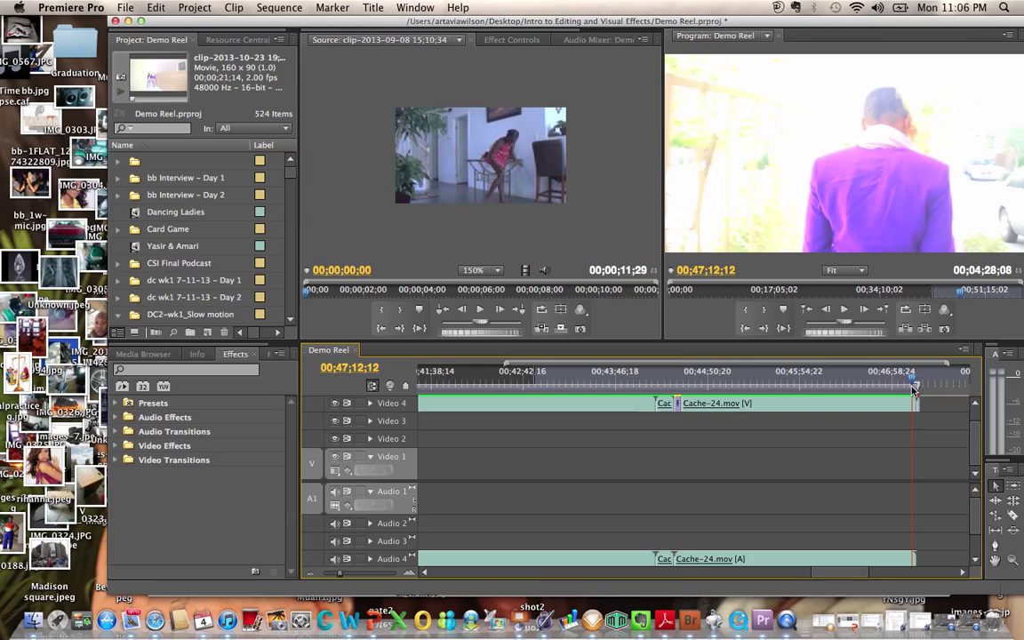